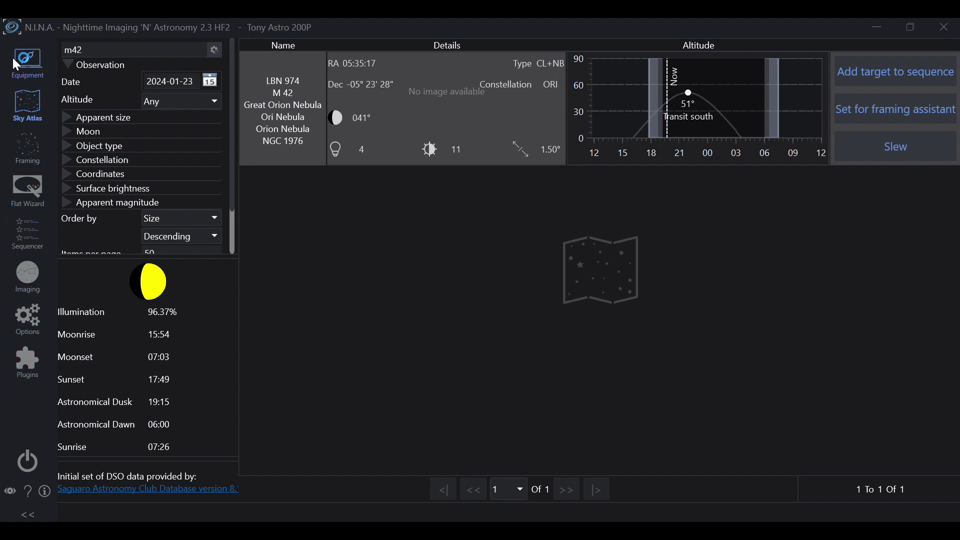
# Open the Equipment Camera page with the ASI Camera (ASCOM) driver selected
pyautogui.click(29, 70)
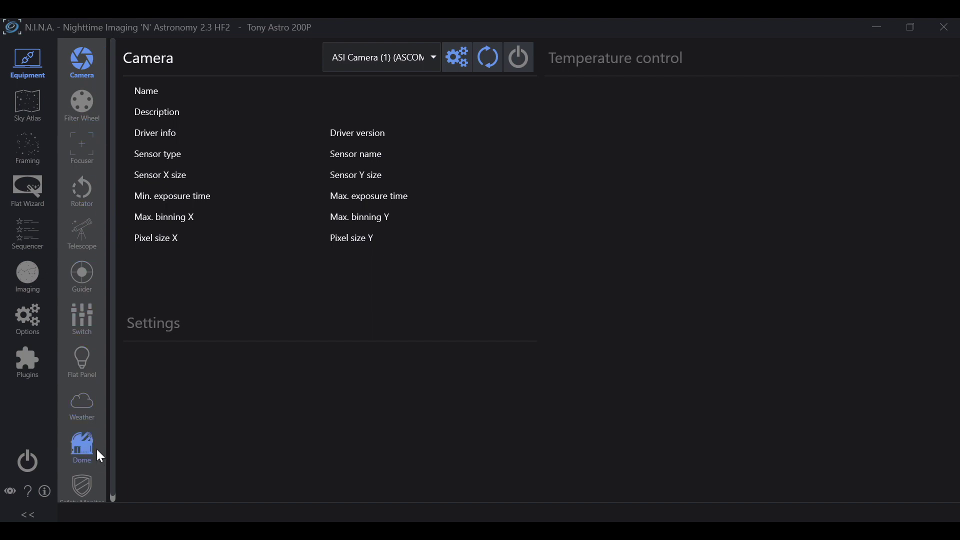
# Change the Sky Atlas search from m42 to m16 to show the Eagle Nebula (M 16, NGC 6611)
pyautogui.click(94, 159)
pyautogui.click(26, 120)
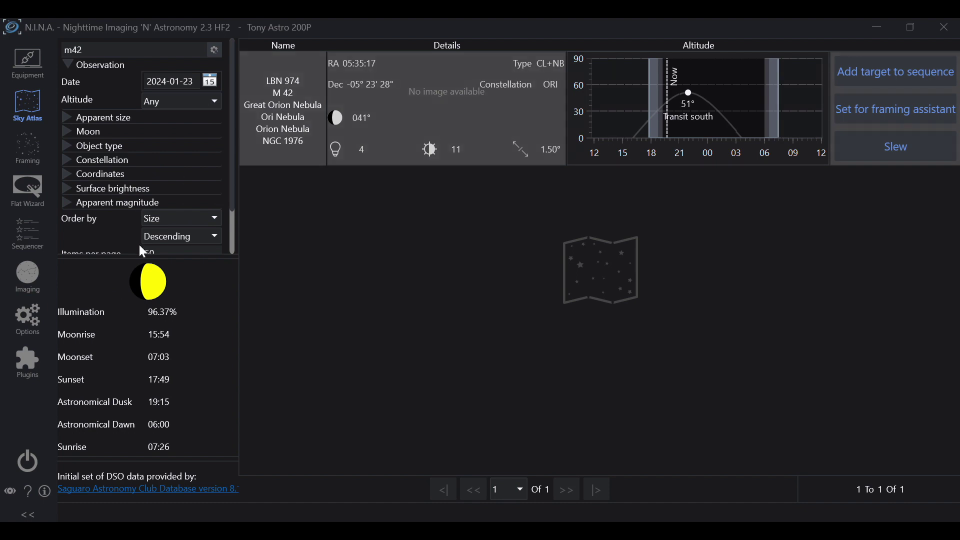
pyautogui.click(103, 50)
pyautogui.press('BackSpace')
pyautogui.press('BackSpace')
pyautogui.write('16')
pyautogui.press('Return')
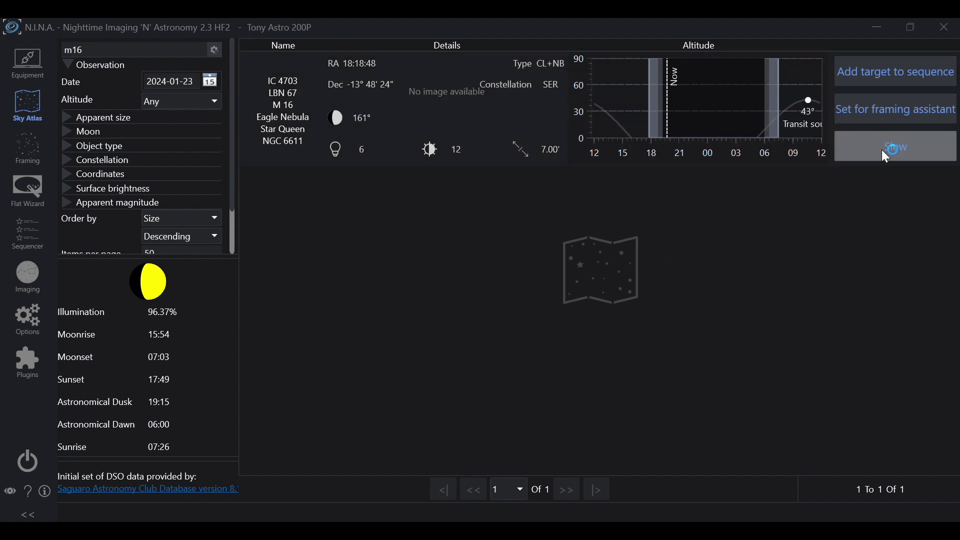
pyautogui.click(885, 77)
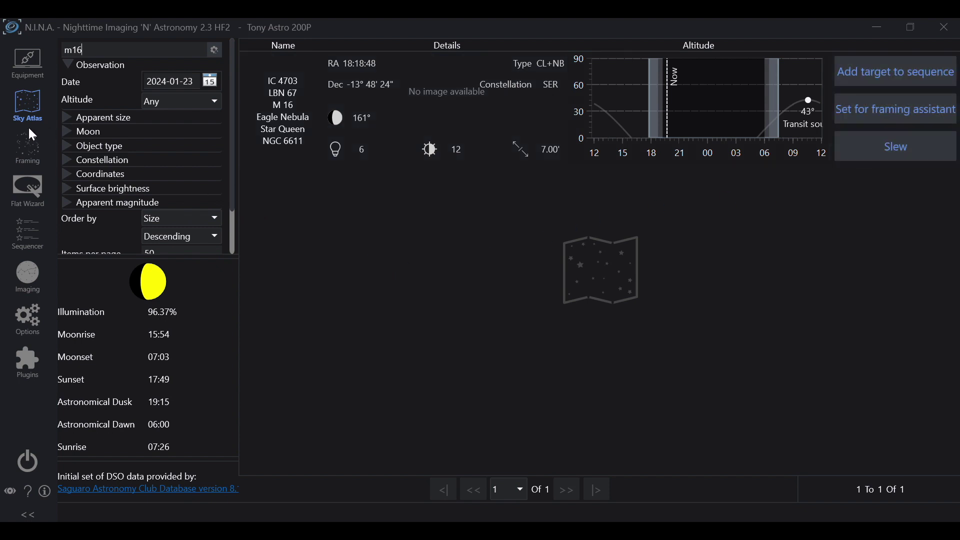
# Set the M42 framing rotation to 0°, leave the slew mode unchanged, and go to the Flat Wizard
pyautogui.click(22, 149)
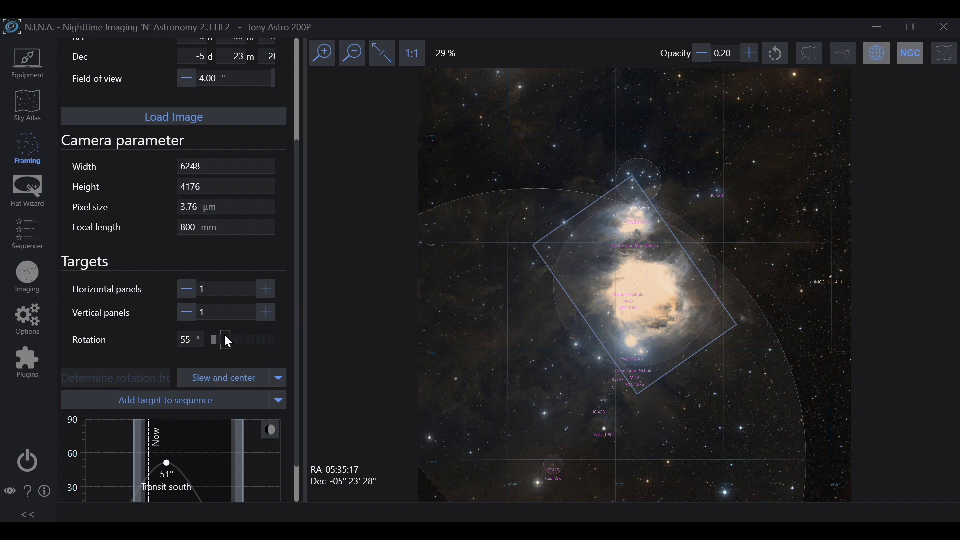
pyautogui.moveTo(225, 339); pyautogui.dragTo(208, 343)
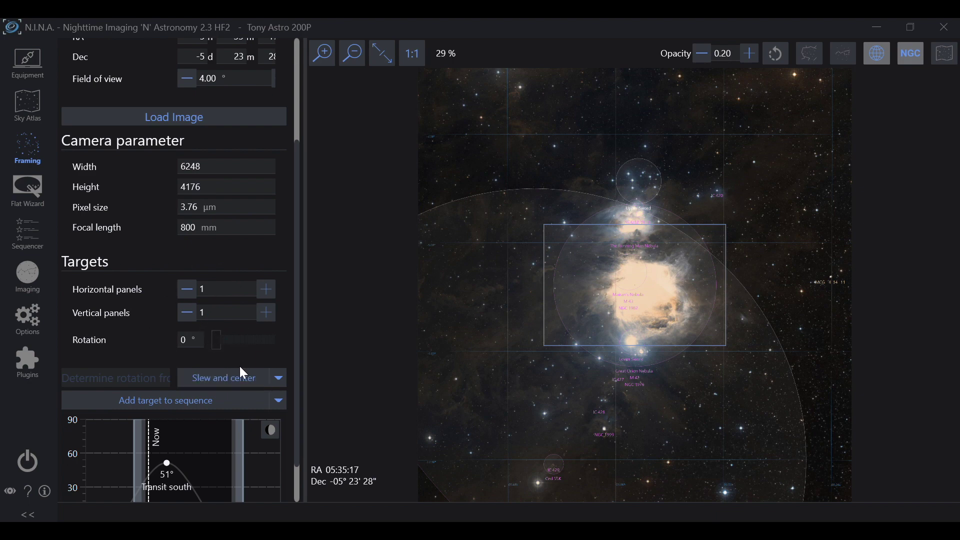
pyautogui.click(277, 377)
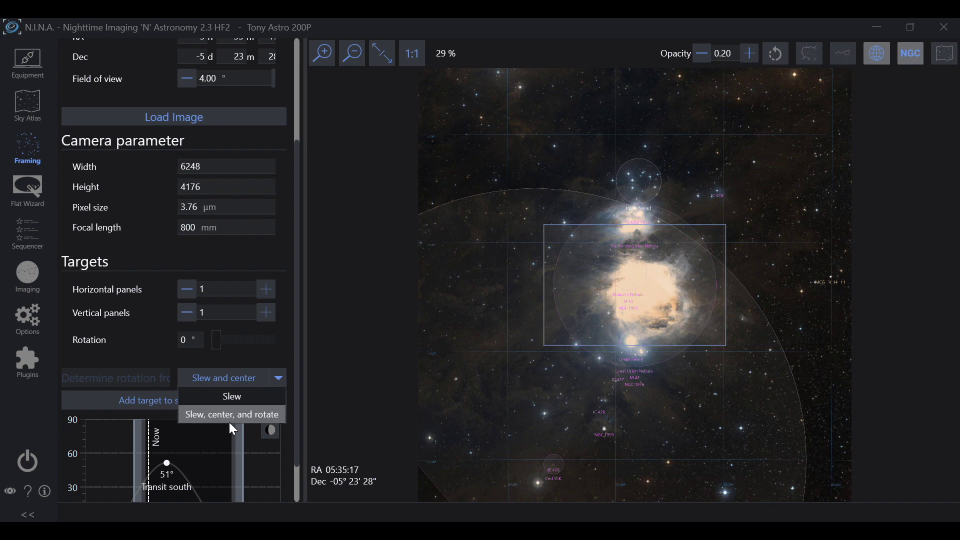
pyautogui.click(145, 348)
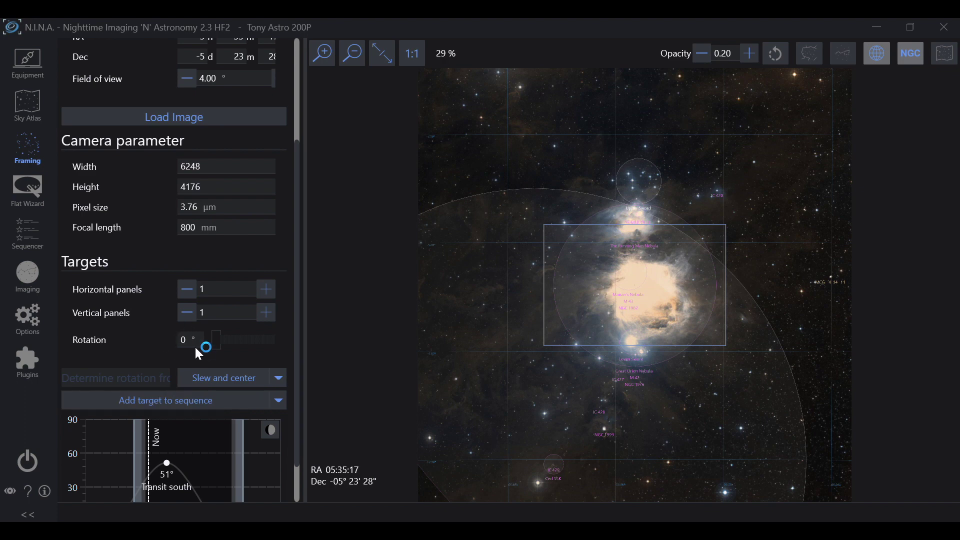
pyautogui.click(26, 189)
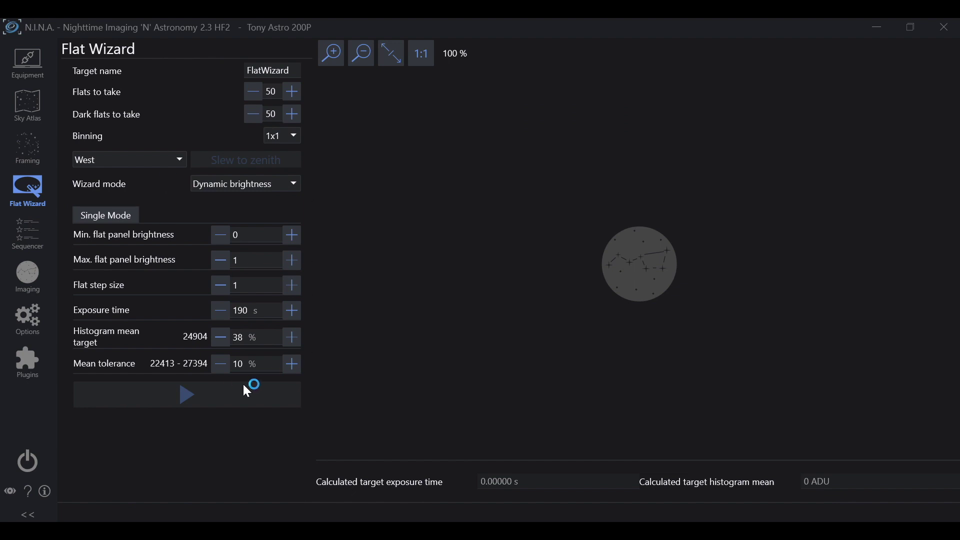
# Expand the M 42 sequence's Target Options and Autofocus settings, then switch to Imaging
pyautogui.click(27, 235)
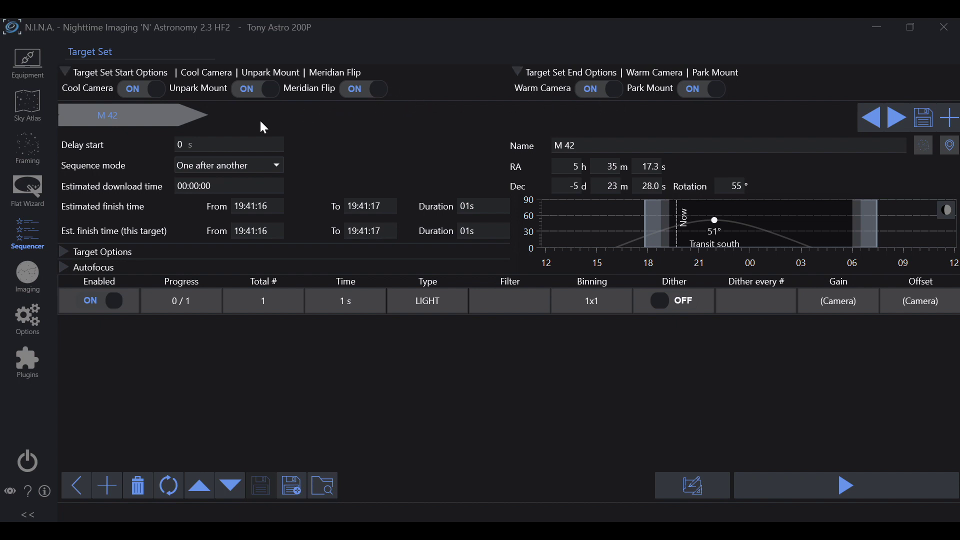
pyautogui.click(69, 254)
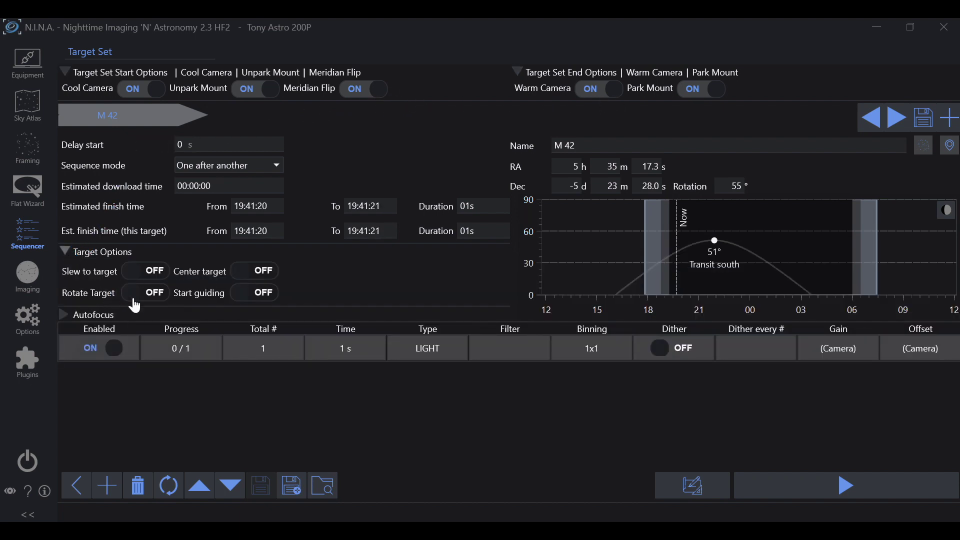
pyautogui.click(71, 315)
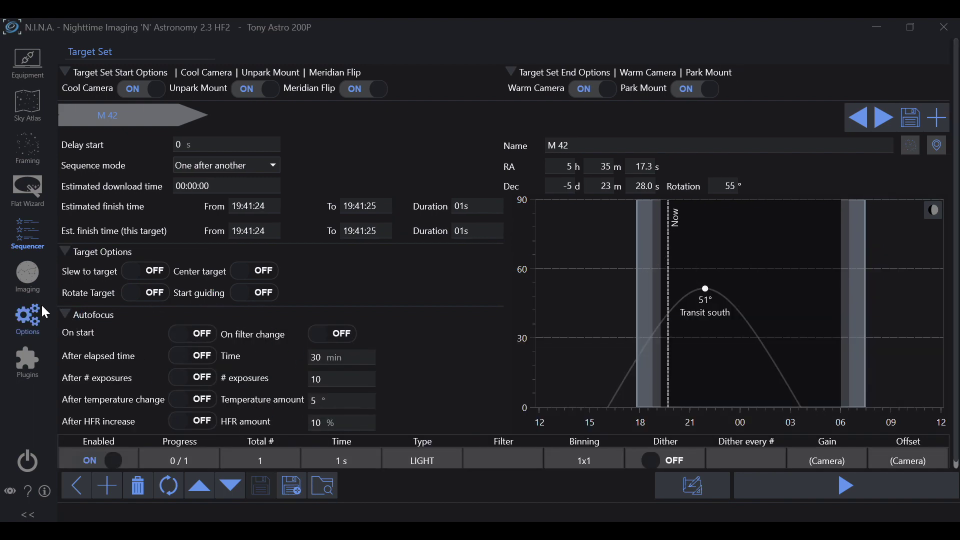
pyautogui.click(29, 275)
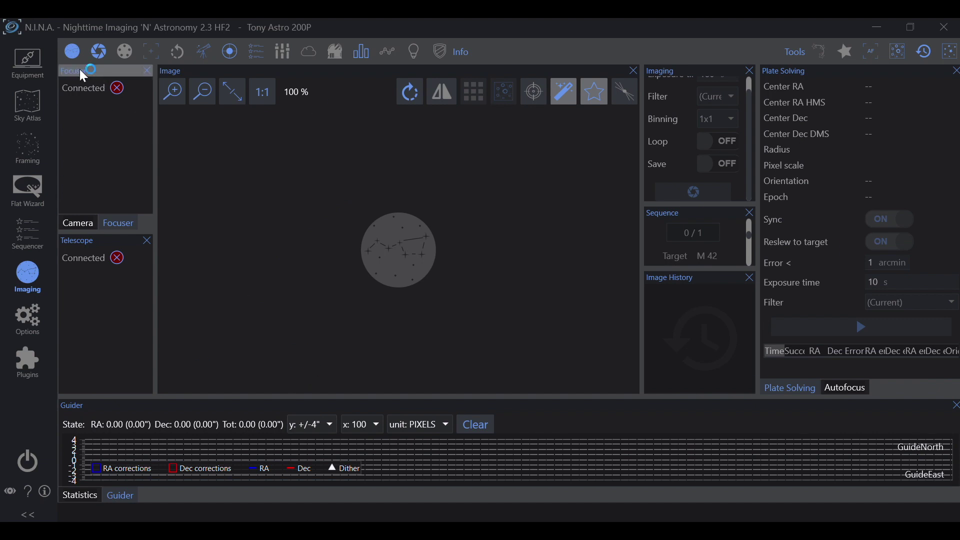
# Display the camera status panel in Imaging and scroll through the Imaging and Sequence panels
pyautogui.click(85, 220)
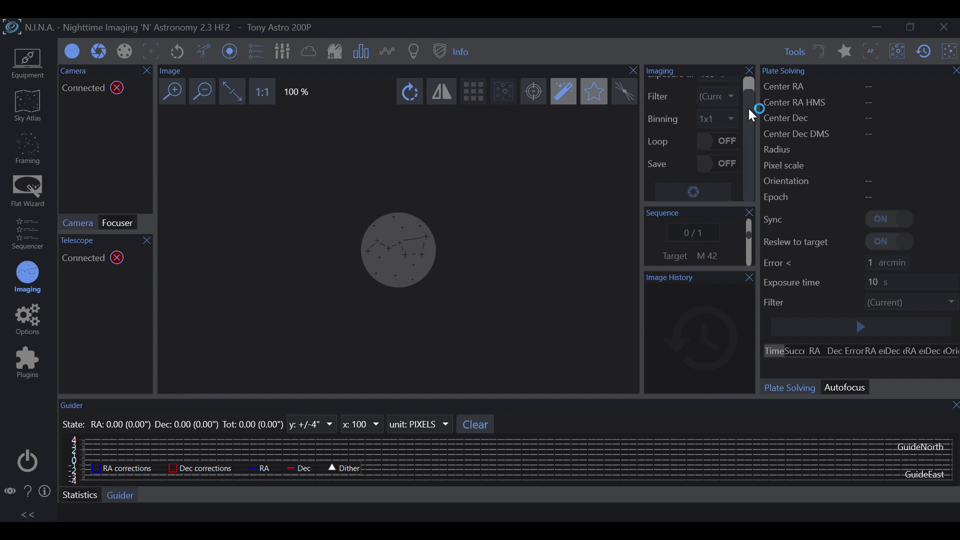
pyautogui.scroll(1, 747, 107)
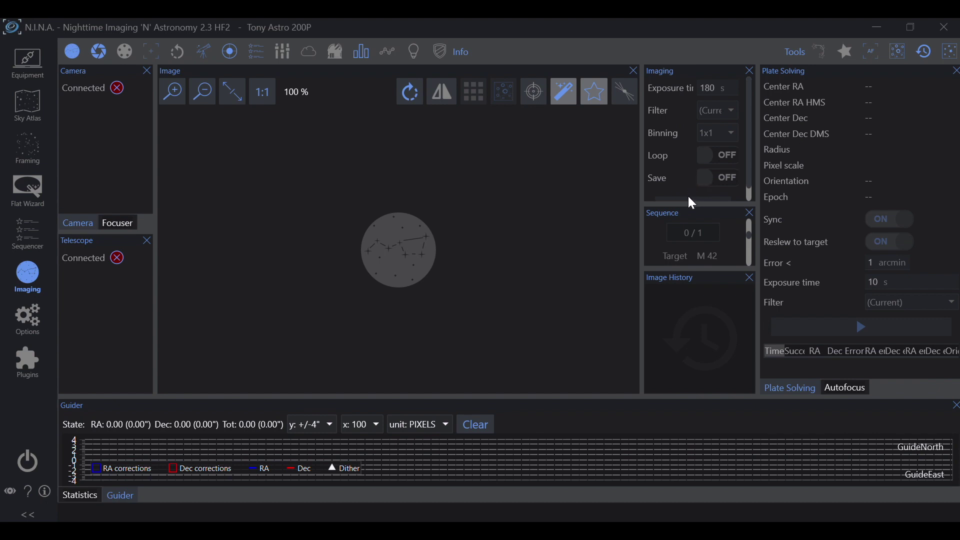
pyautogui.moveTo(749, 232)
pyautogui.mouseDown()
pyautogui.moveTo(753, 257)
pyautogui.moveTo(748, 225)
pyautogui.mouseUp()
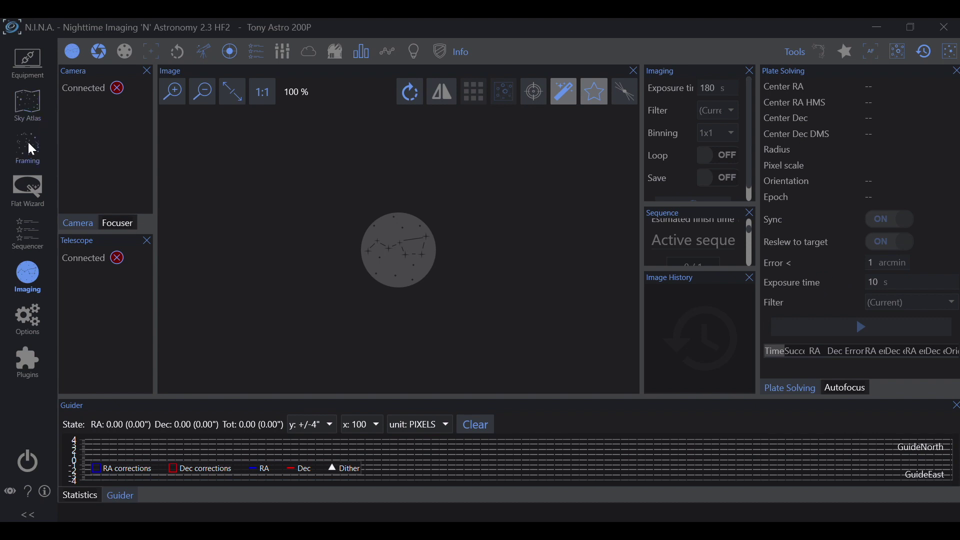
# Slew to M16 from the Sky Atlas, then view the last autofocus curve (position 18801, HFR 3.09)
pyautogui.click(25, 107)
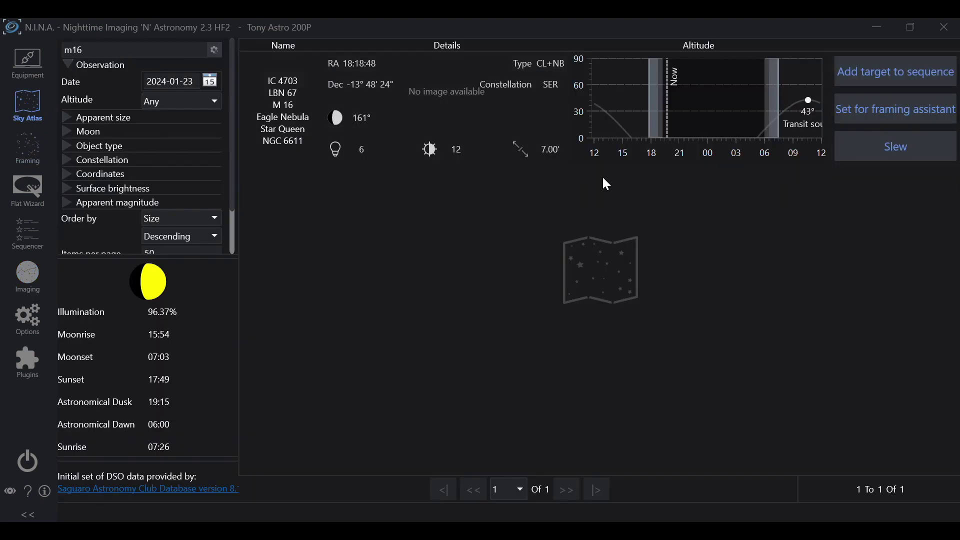
pyautogui.click(883, 152)
pyautogui.click(26, 275)
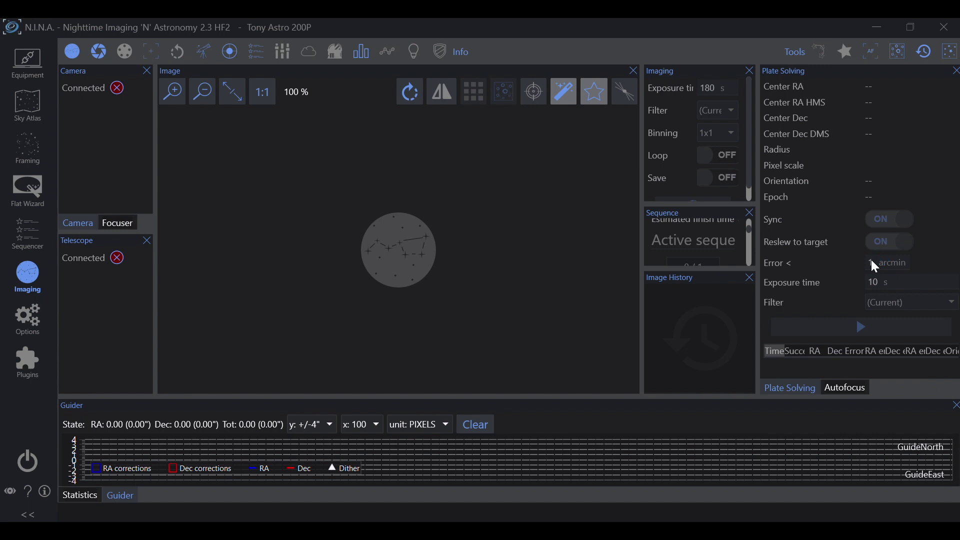
pyautogui.click(846, 390)
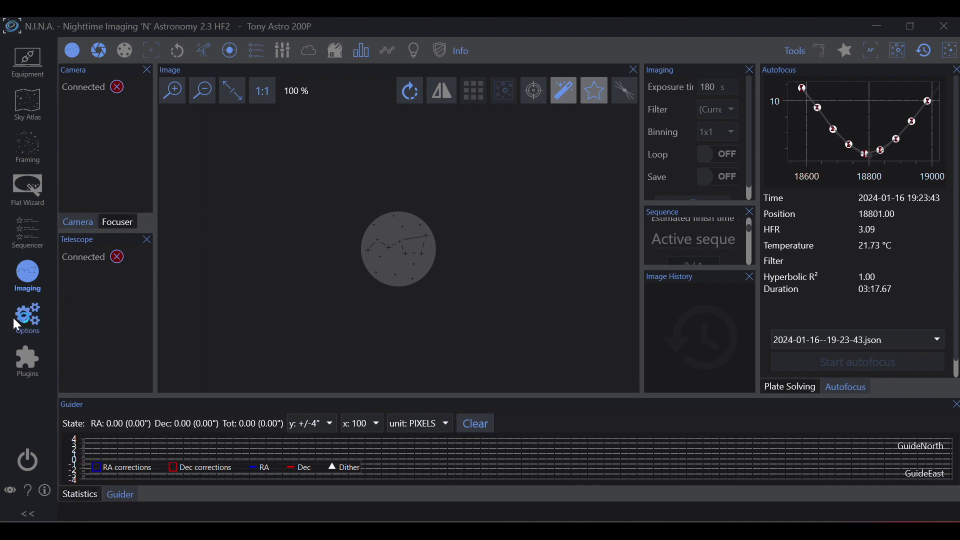
# Review the Imaging and Plate Solving options, confirming ASTAP is the configured solver
pyautogui.click(26, 321)
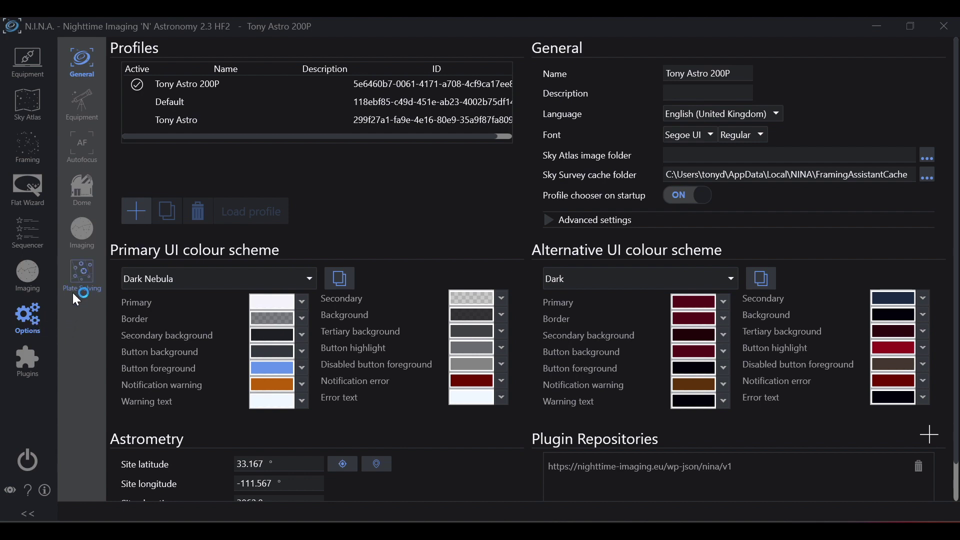
pyautogui.click(85, 229)
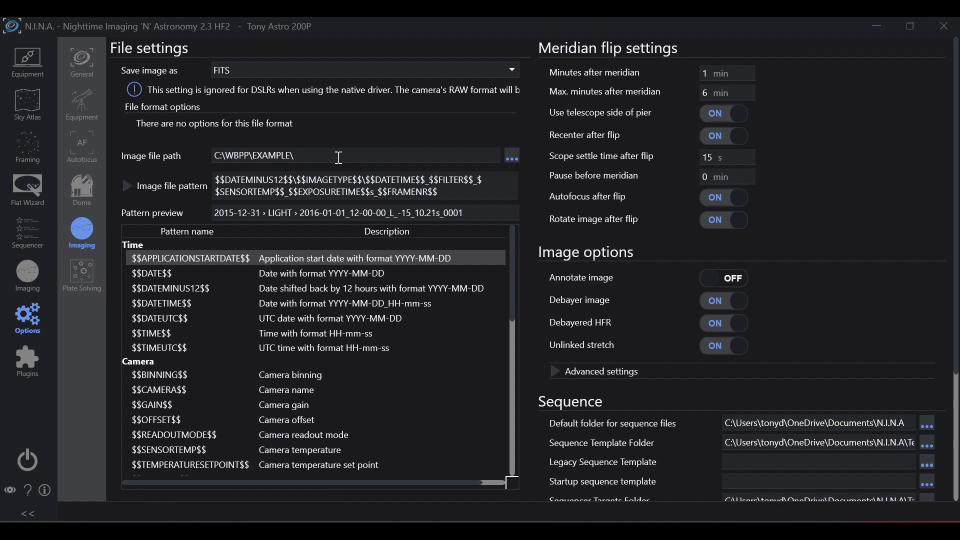
pyautogui.click(85, 280)
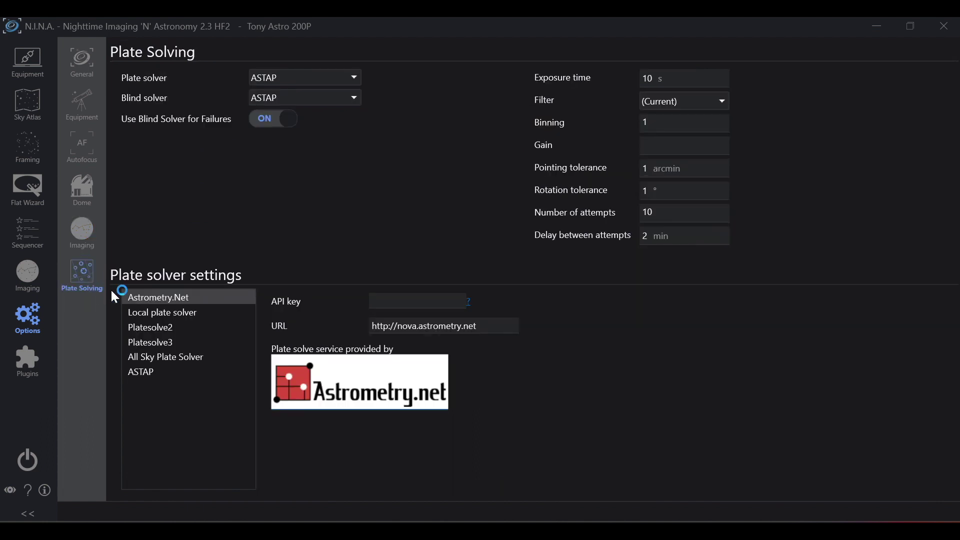
pyautogui.click(142, 375)
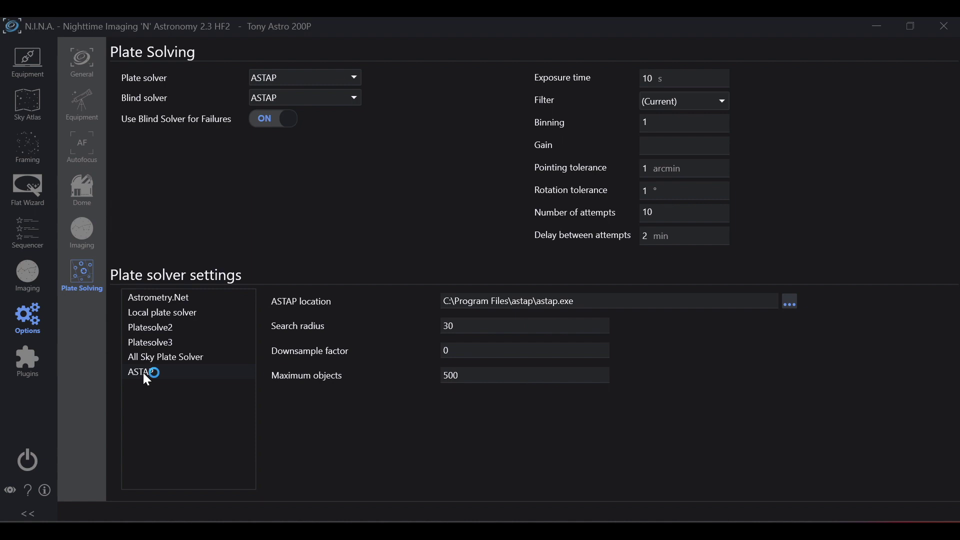
# Browse the list of plugins available to install
pyautogui.click(30, 357)
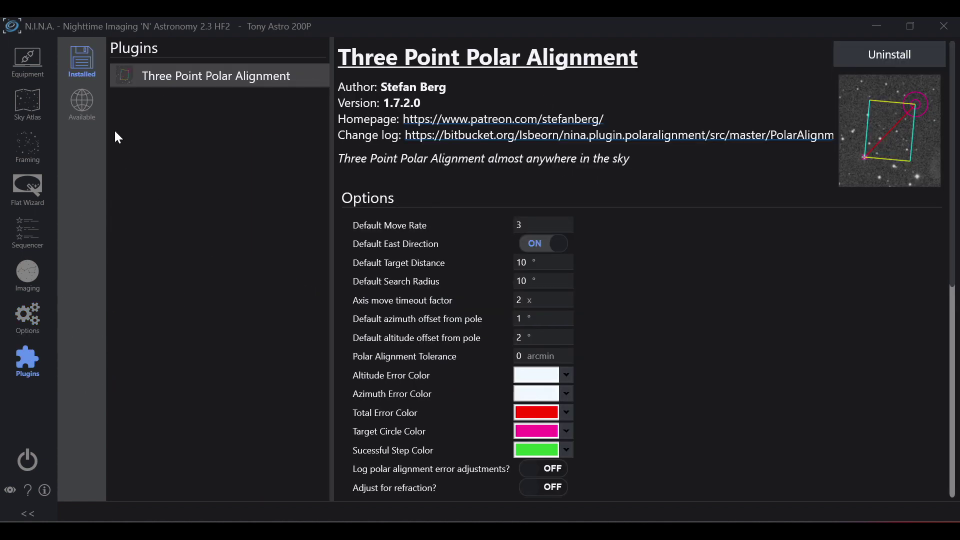
pyautogui.click(90, 106)
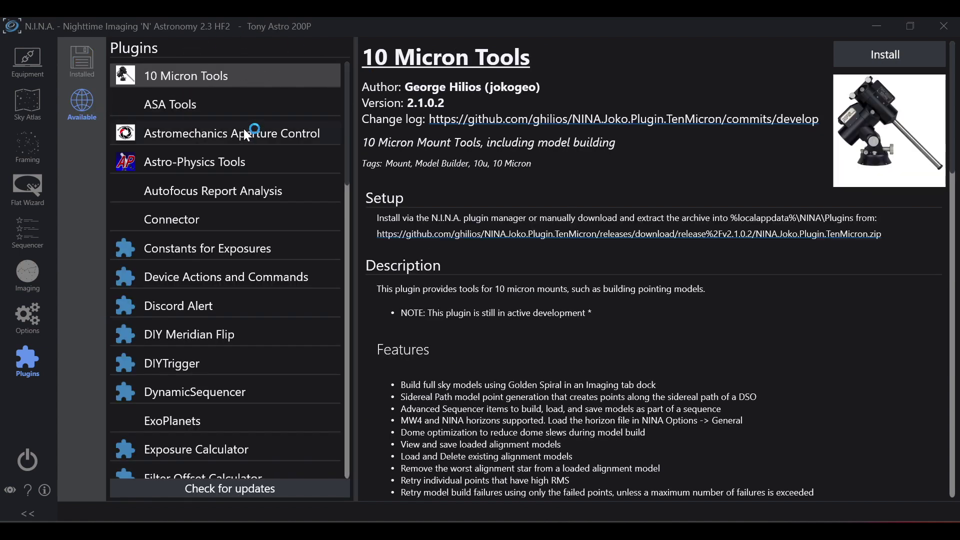
pyautogui.scroll(-10, 244, 128)
pyautogui.scroll(-6, 236, 146)
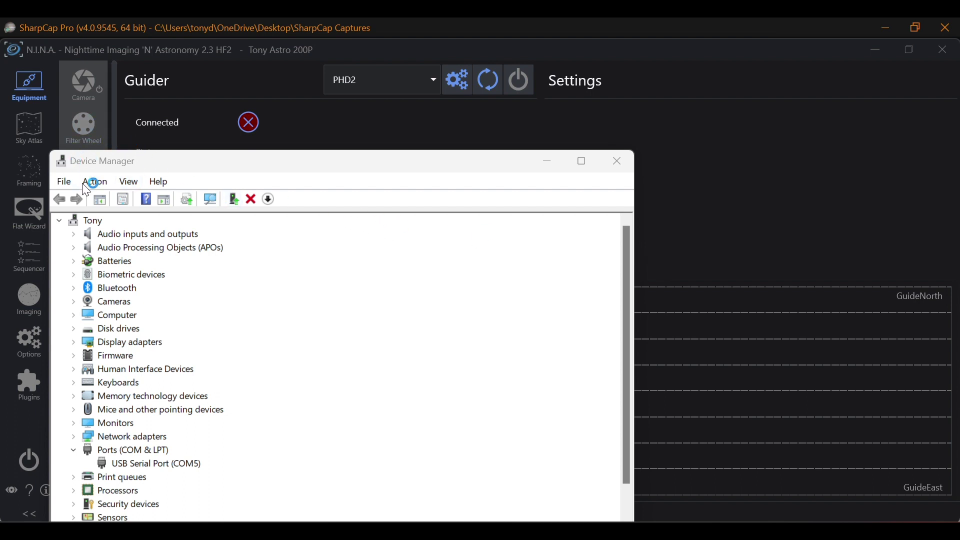
# Find Device Manager through Windows search and inspect the COM5 USB serial port's settings
pyautogui.click(300, 520)
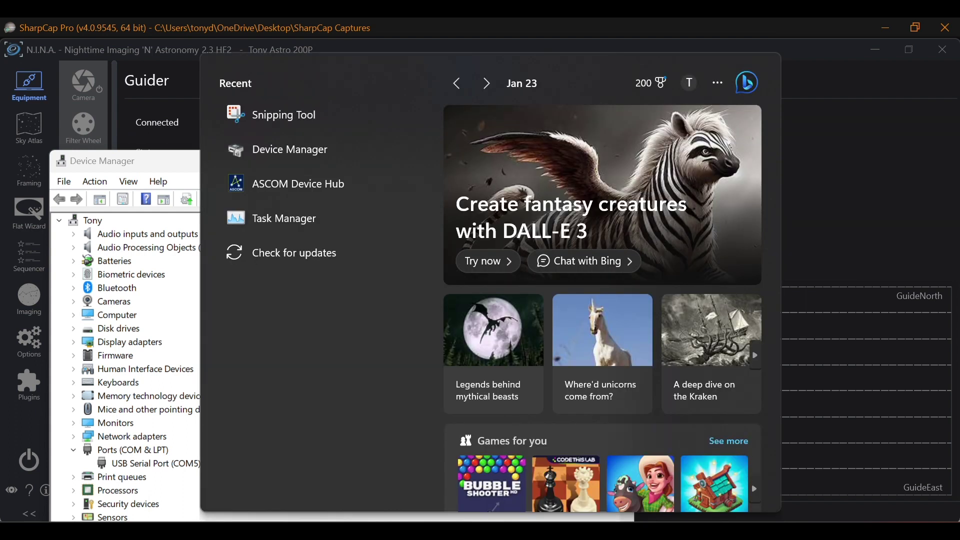
pyautogui.write('devic')
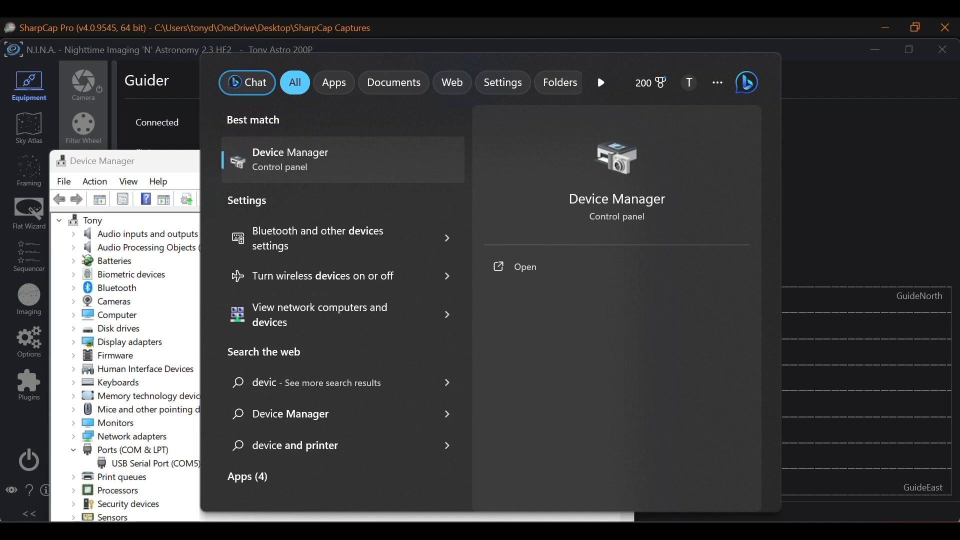
pyautogui.click(284, 166)
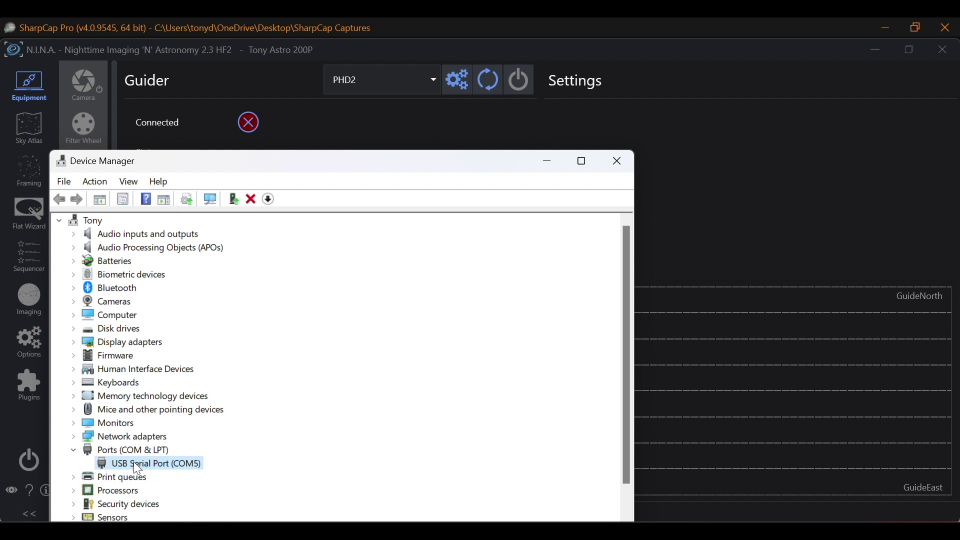
pyautogui.doubleClick(170, 463)
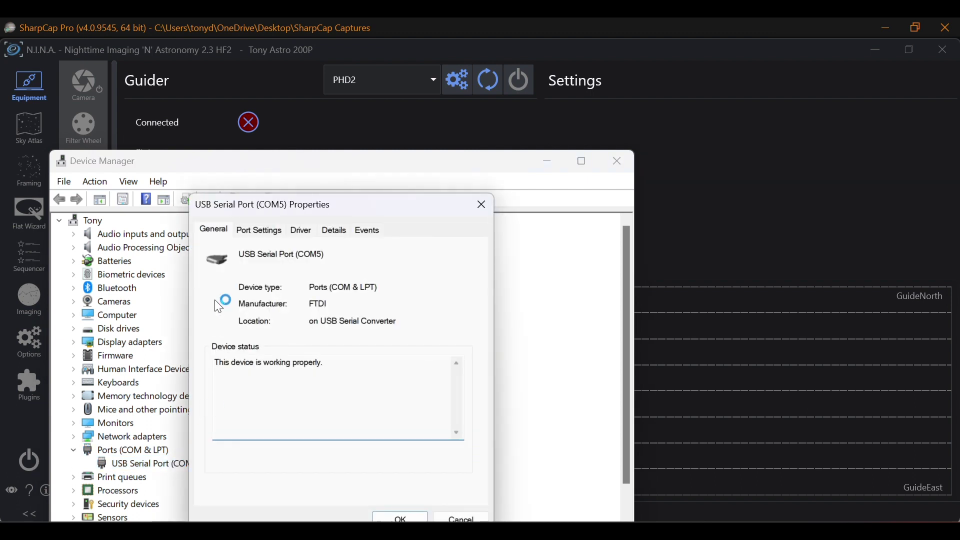
pyautogui.click(256, 233)
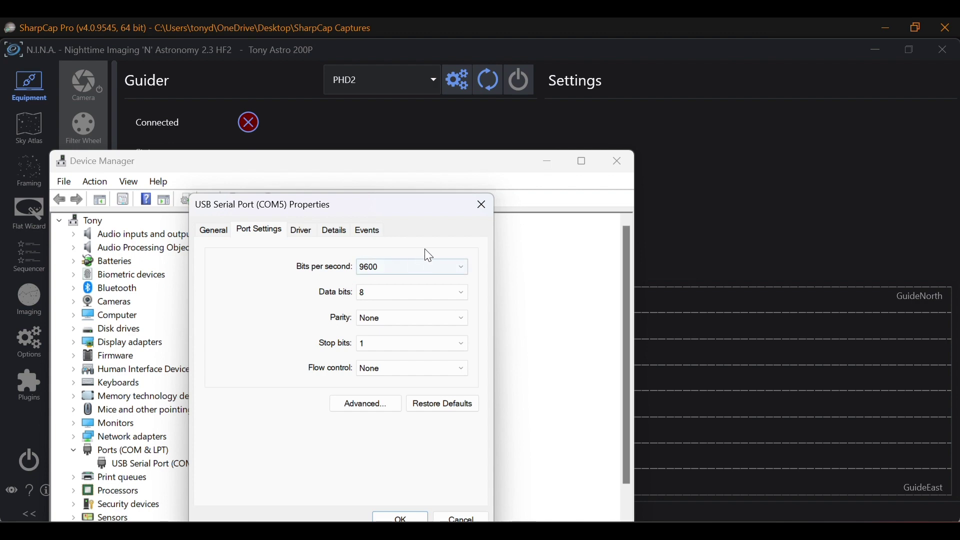
# Close the COM5 properties and Device Manager, and bring GS Server forward
pyautogui.click(481, 204)
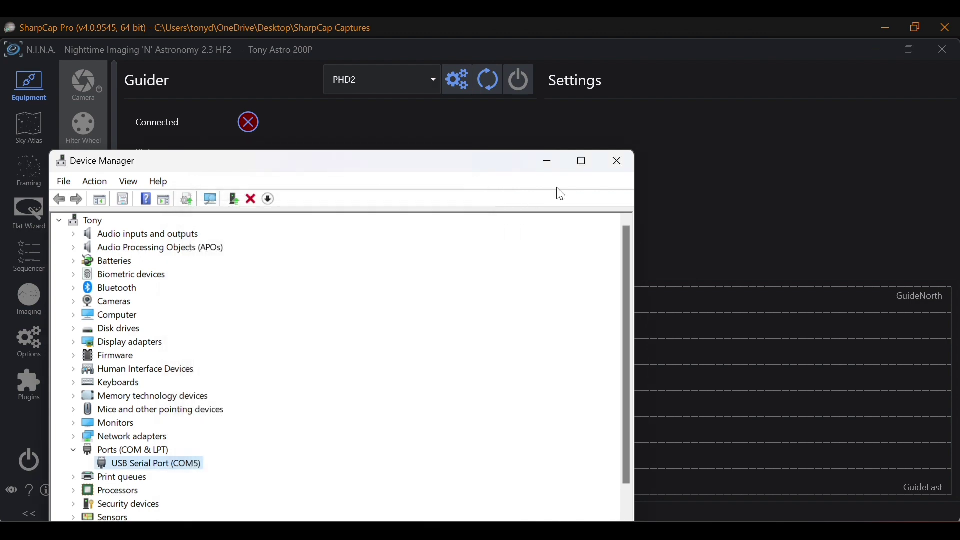
pyautogui.click(618, 161)
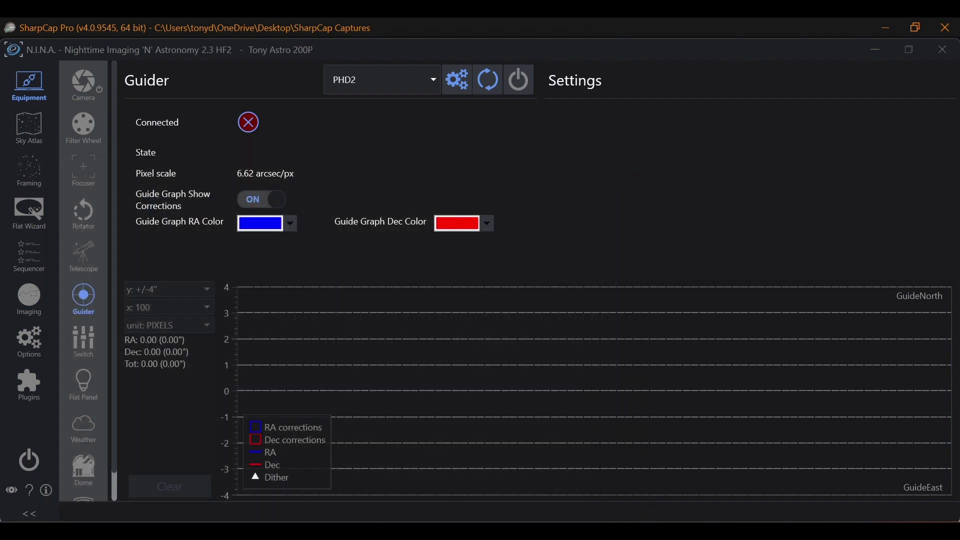
pyautogui.click(711, 531)
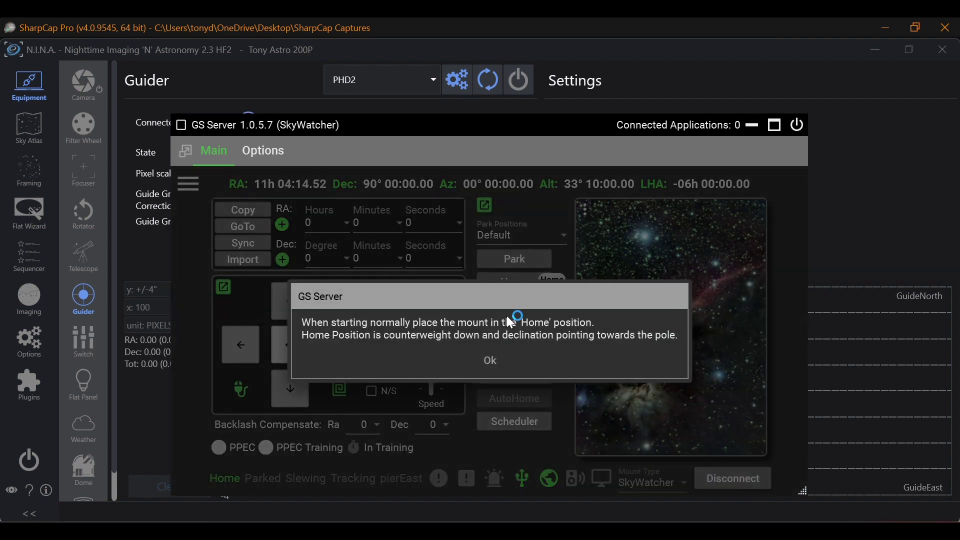
# Acknowledge the GS Server Home position reminder and minimize the window back to N.I.N.A
pyautogui.click(488, 366)
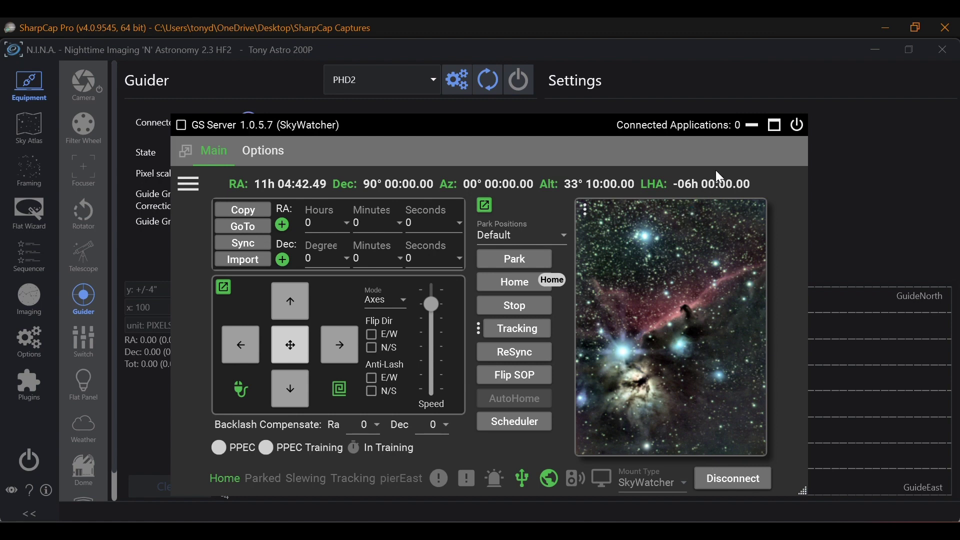
pyautogui.click(752, 125)
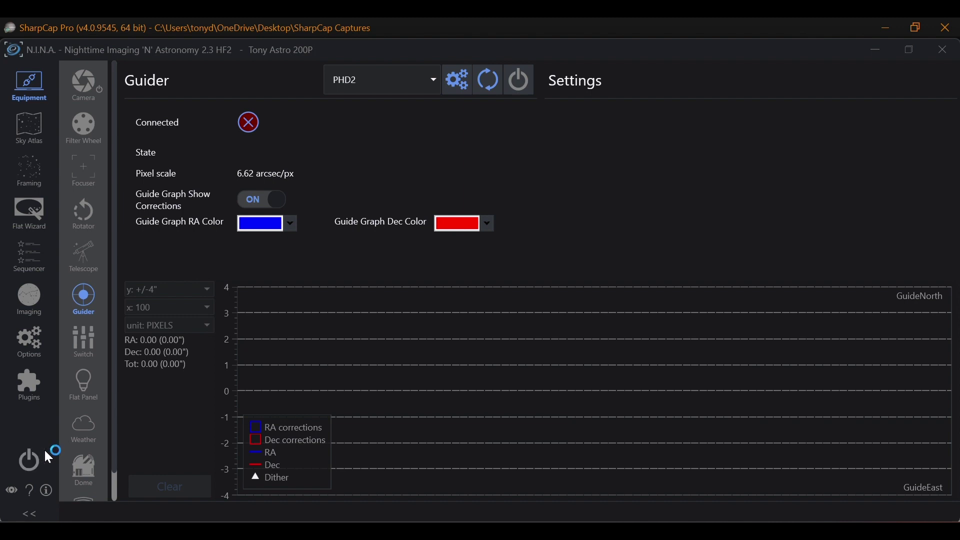
# Disconnect the ASI camera on the Equipment Camera page and confirm
pyautogui.click(85, 90)
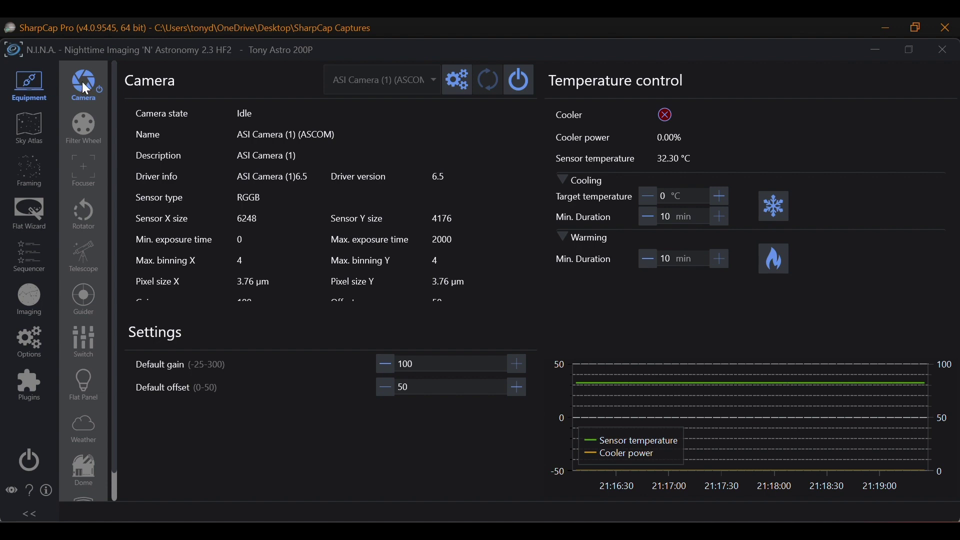
pyautogui.click(530, 91)
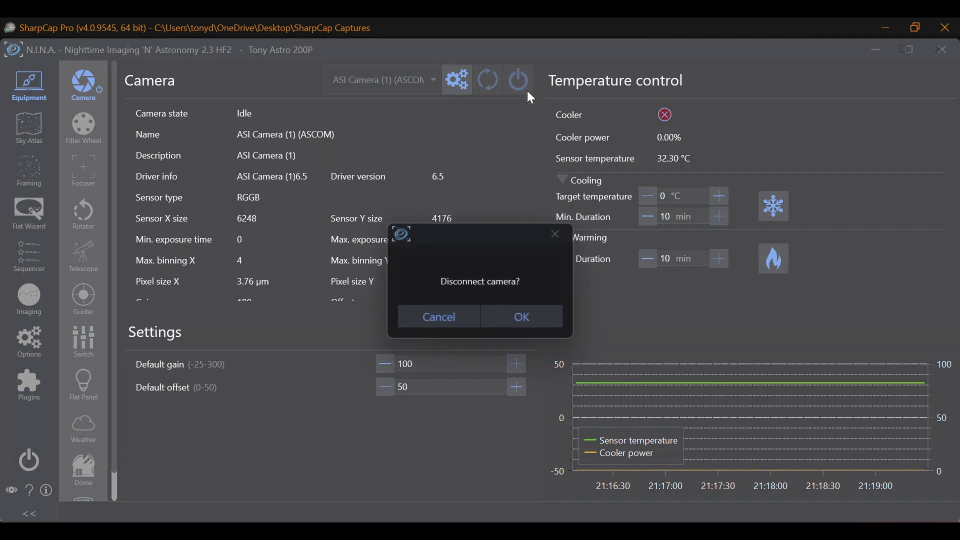
pyautogui.click(515, 315)
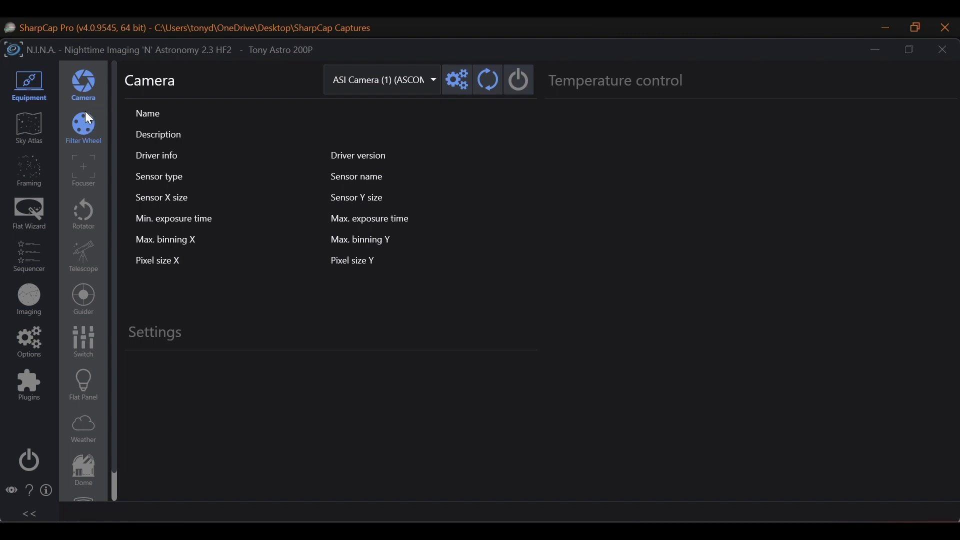
# Connect the ZWO focuser, Falcon rotator, GS Sky mount and PHD2 guider, then reconnect the camera
pyautogui.click(91, 170)
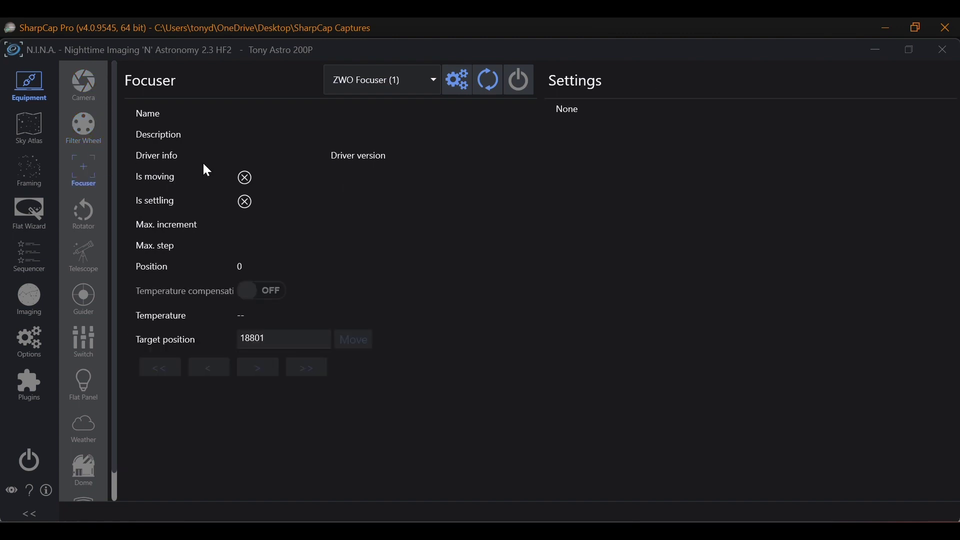
pyautogui.click(525, 92)
pyautogui.click(92, 211)
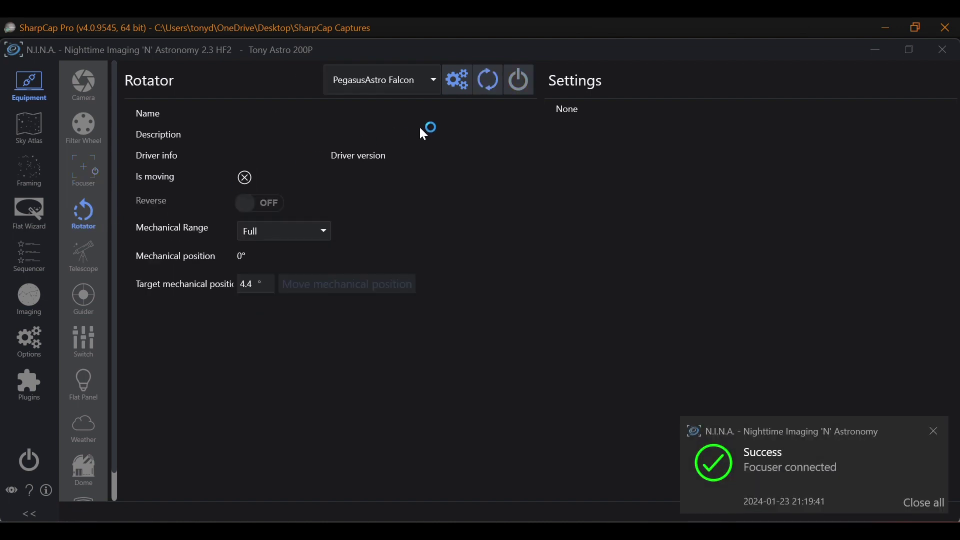
pyautogui.click(518, 82)
pyautogui.click(86, 255)
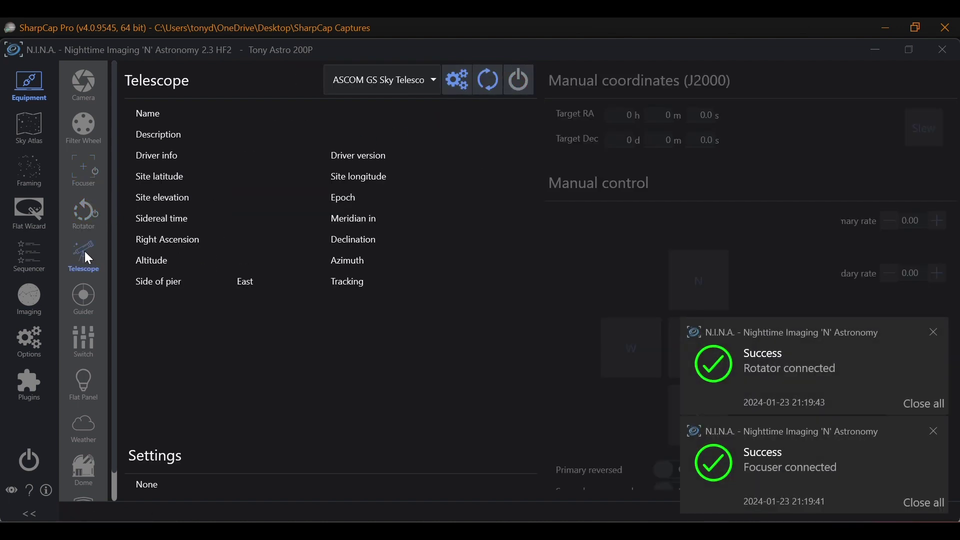
pyautogui.click(526, 90)
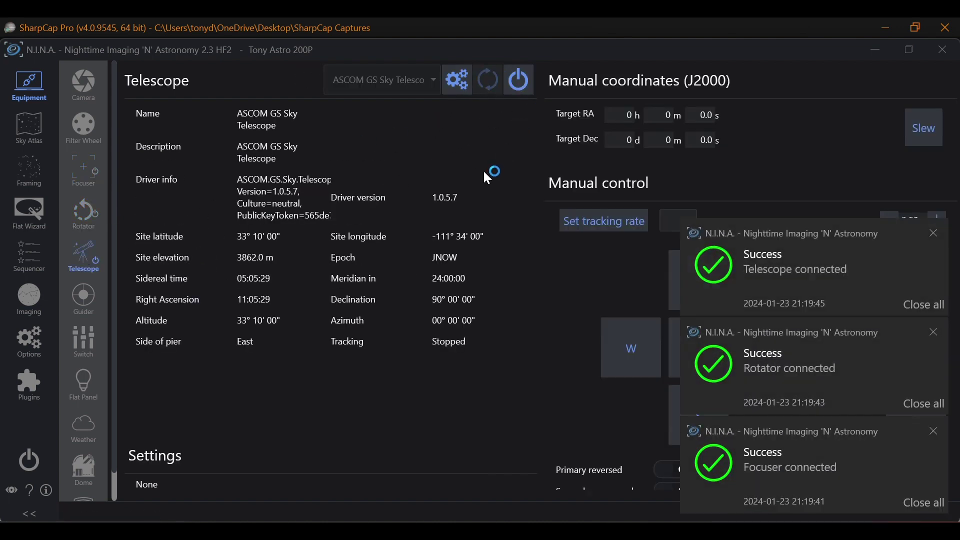
pyautogui.click(81, 294)
pyautogui.click(526, 86)
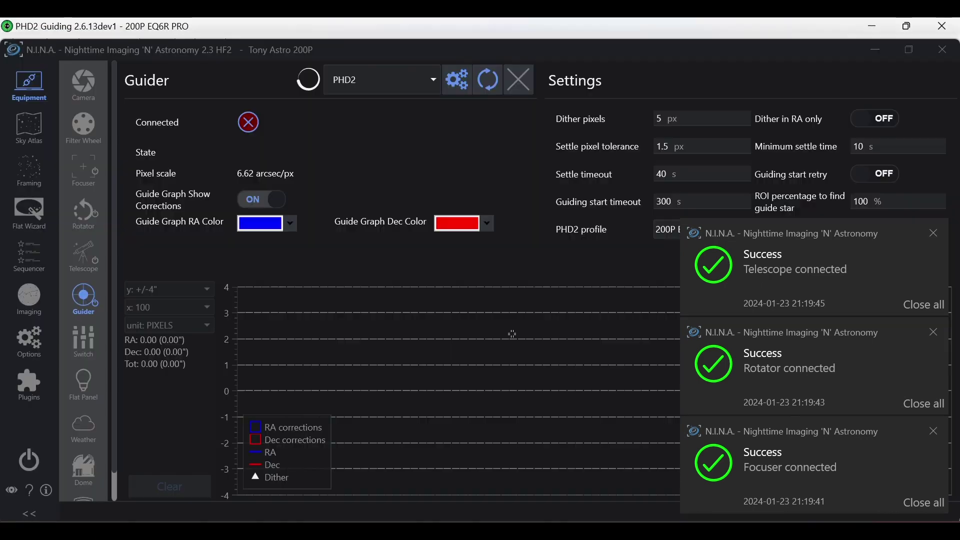
pyautogui.click(89, 84)
pyautogui.click(518, 90)
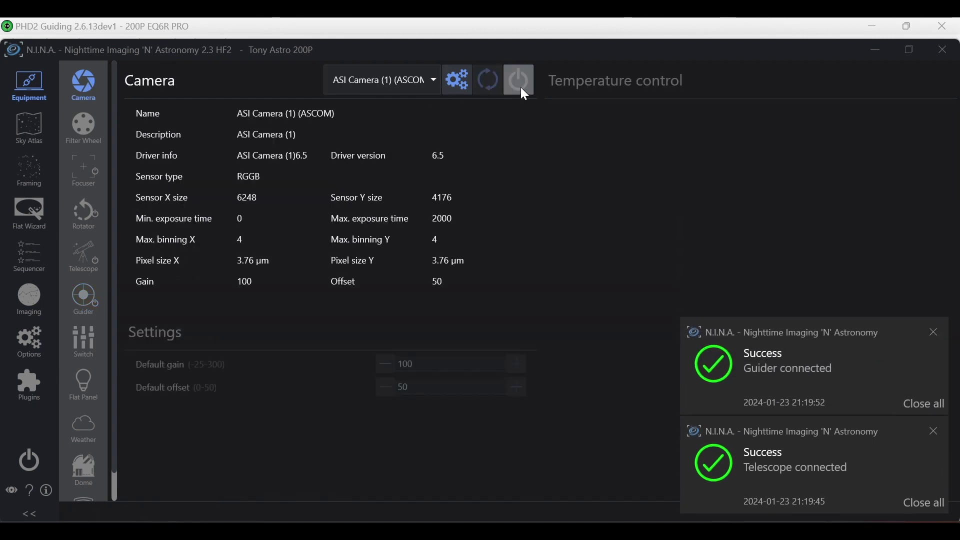
# Dismiss the connection notifications and confirm ASTAP as the plate solver
pyautogui.click(911, 403)
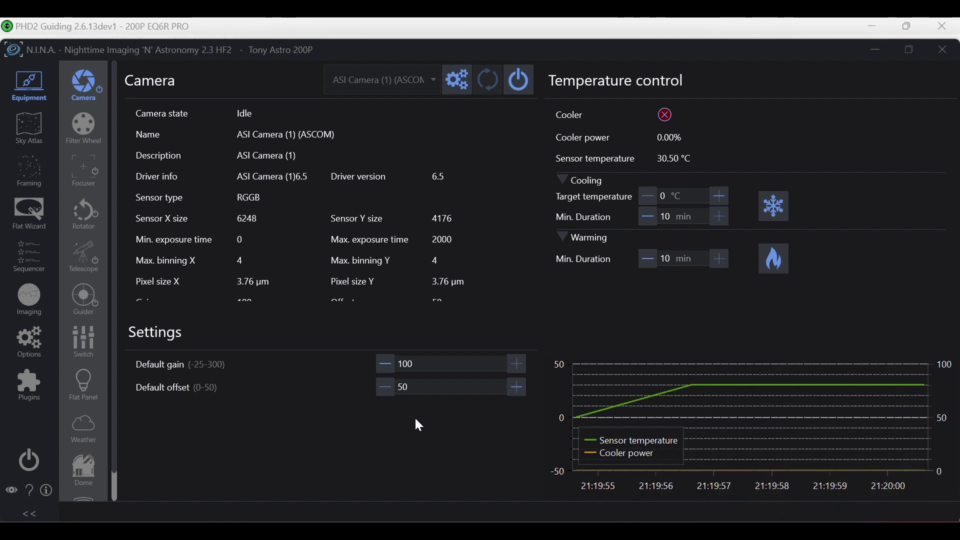
pyautogui.click(31, 344)
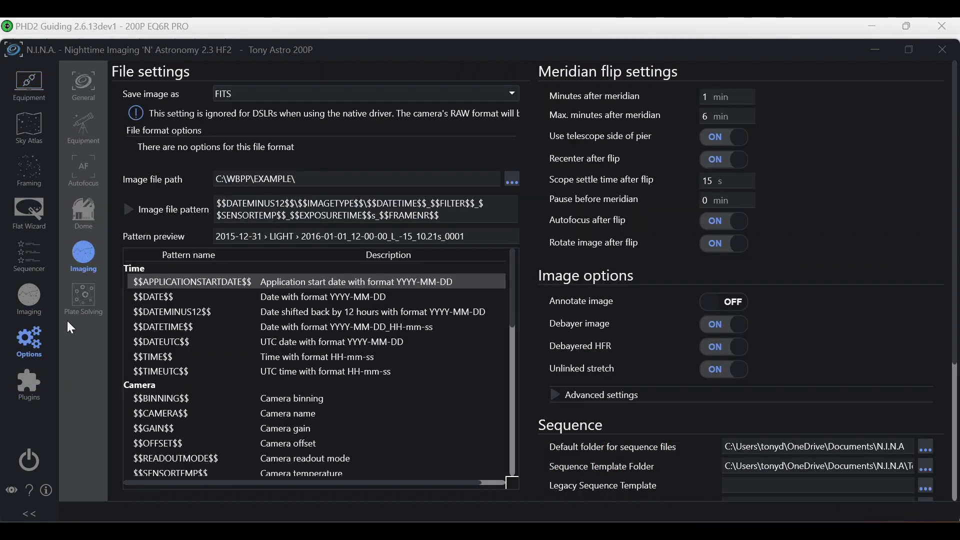
pyautogui.click(85, 299)
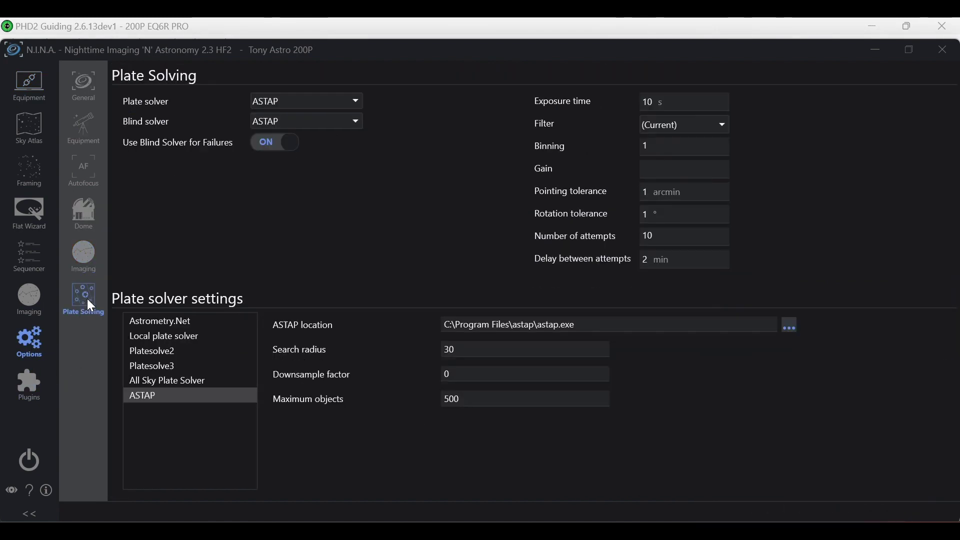
pyautogui.click(153, 396)
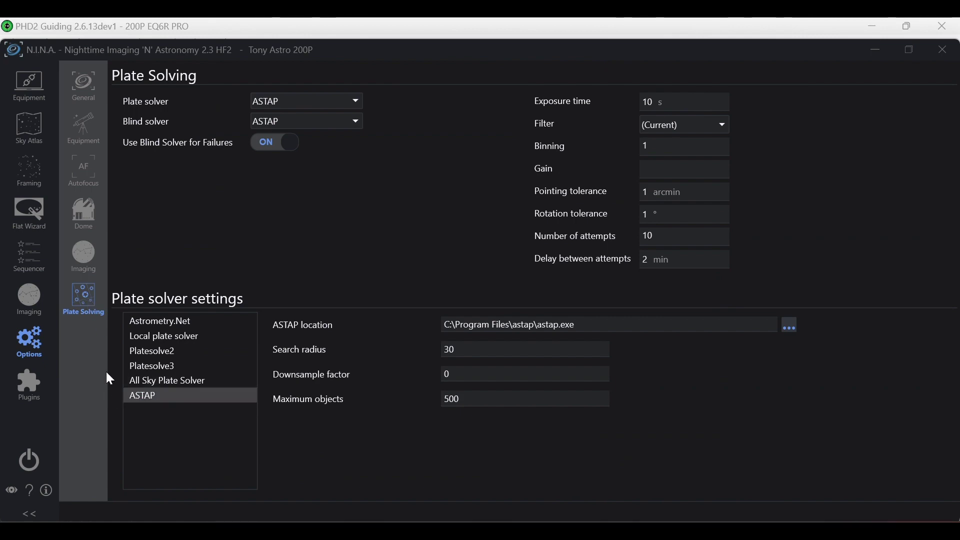
# Keep C:\WBPP\EXAMPLE\ as the image save folder in the Imaging options
pyautogui.click(85, 255)
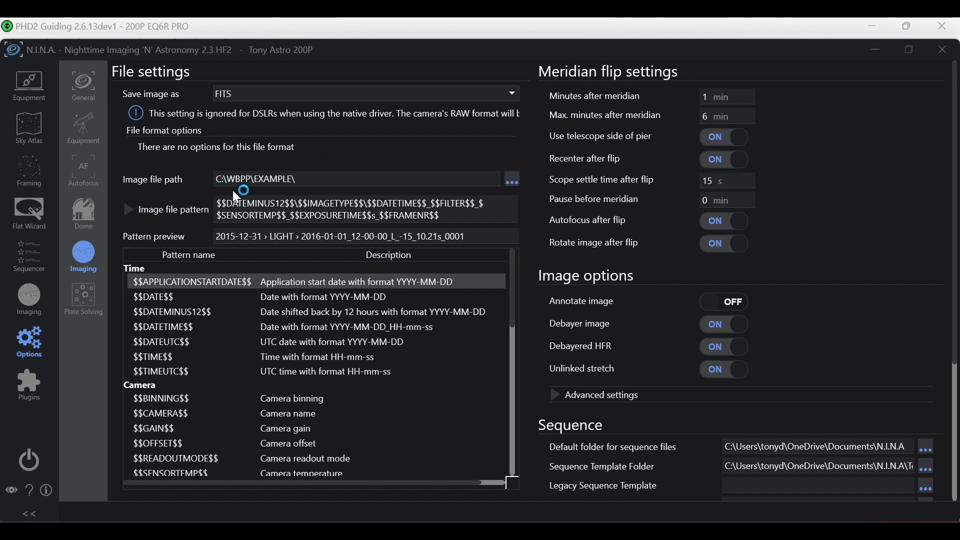
pyautogui.click(511, 181)
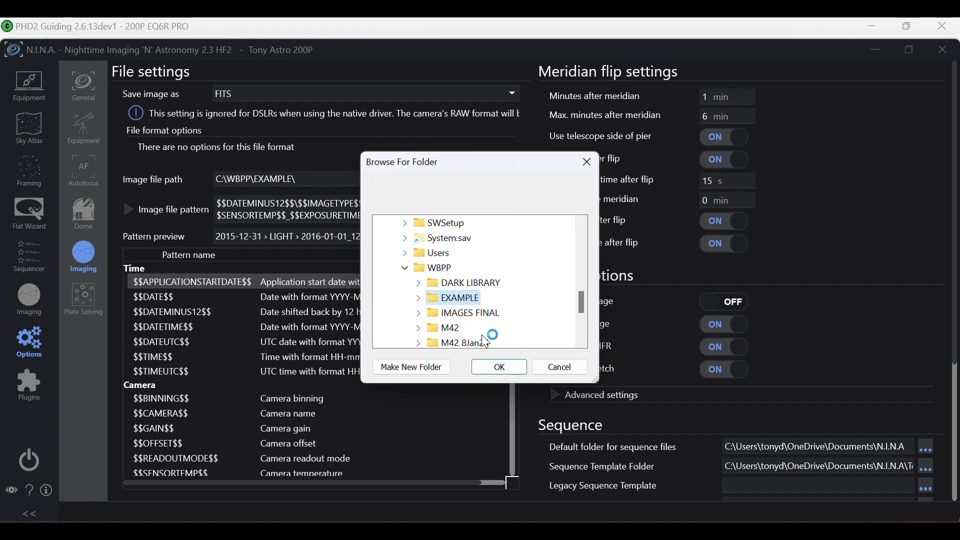
pyautogui.click(496, 374)
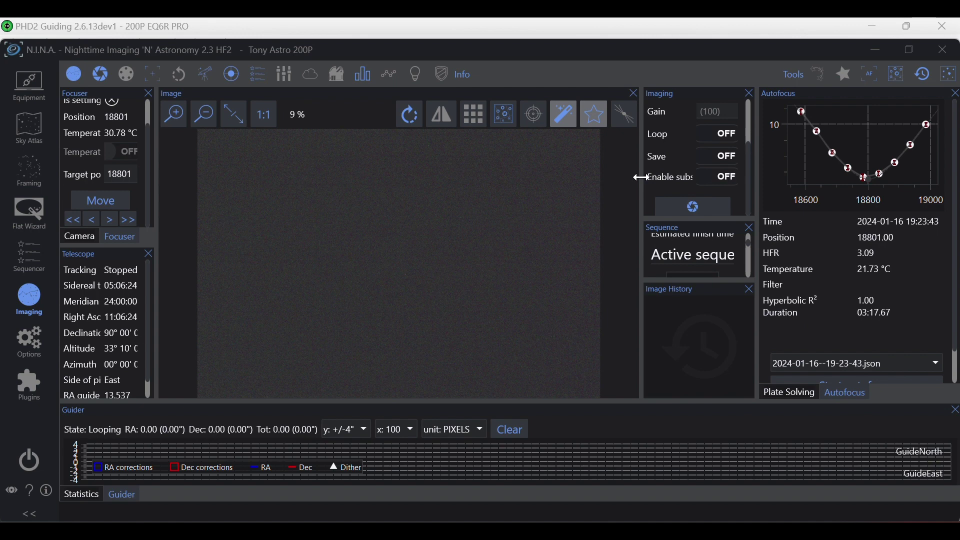
# Take a 3 s test exposure, then bring up the Three Point Polar Alignment panel
pyautogui.scroll(2, 702, 165)
pyautogui.scroll(1, 699, 163)
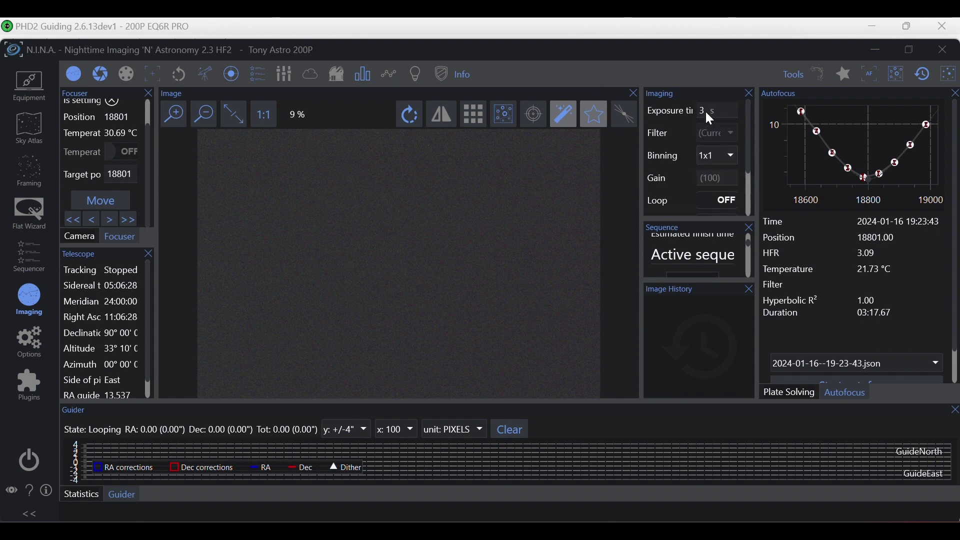
pyautogui.scroll(-3, 710, 119)
pyautogui.click(698, 210)
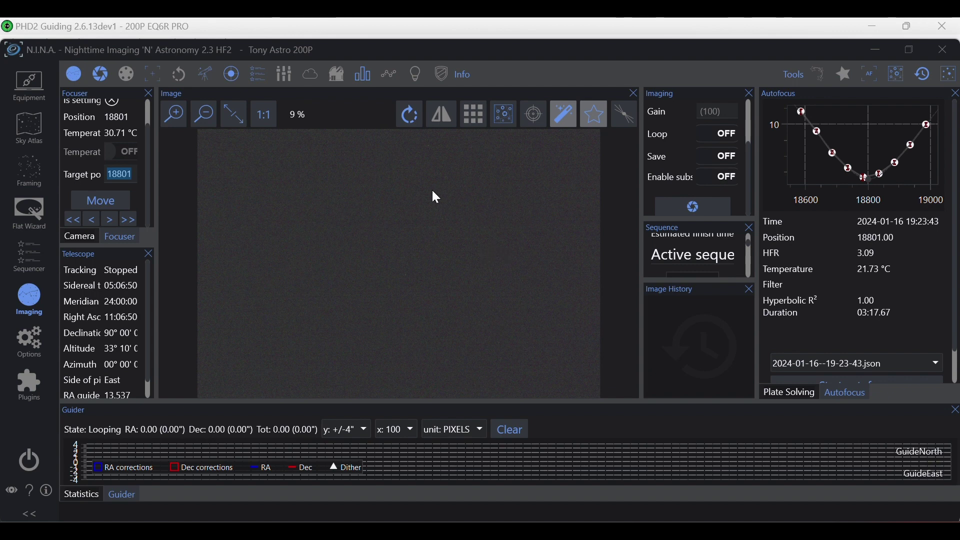
pyautogui.click(820, 74)
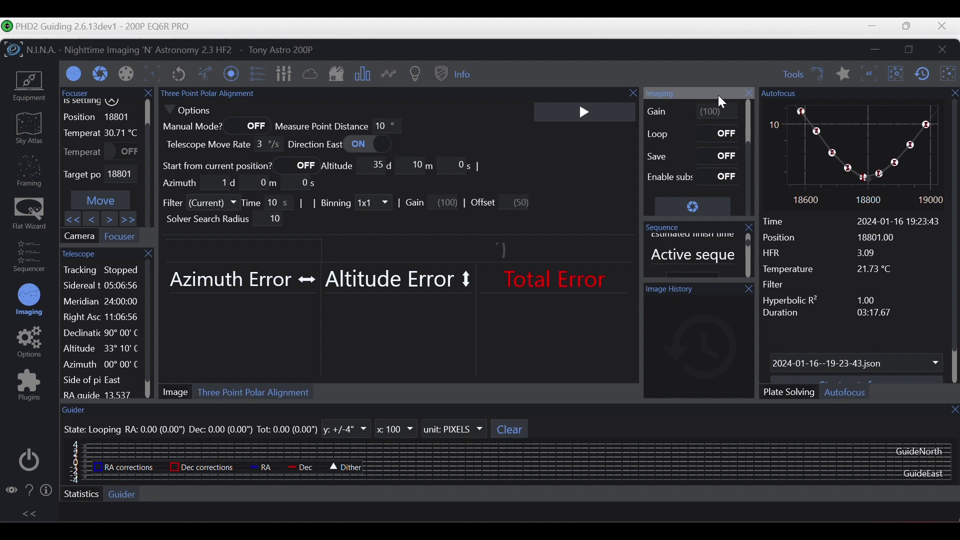
# Close the Three Point Polar Alignment panel to reveal the noise-only image frame
pyautogui.click(820, 74)
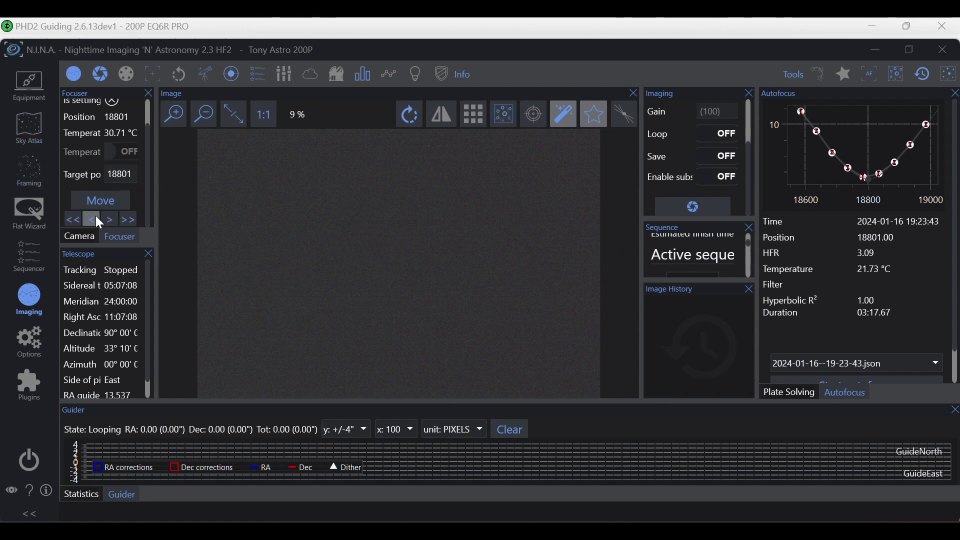
# Show the Sky Atlas with the m42 search listing the Great Orion Nebula (NGC 1976)
pyautogui.scroll(3, 720, 148)
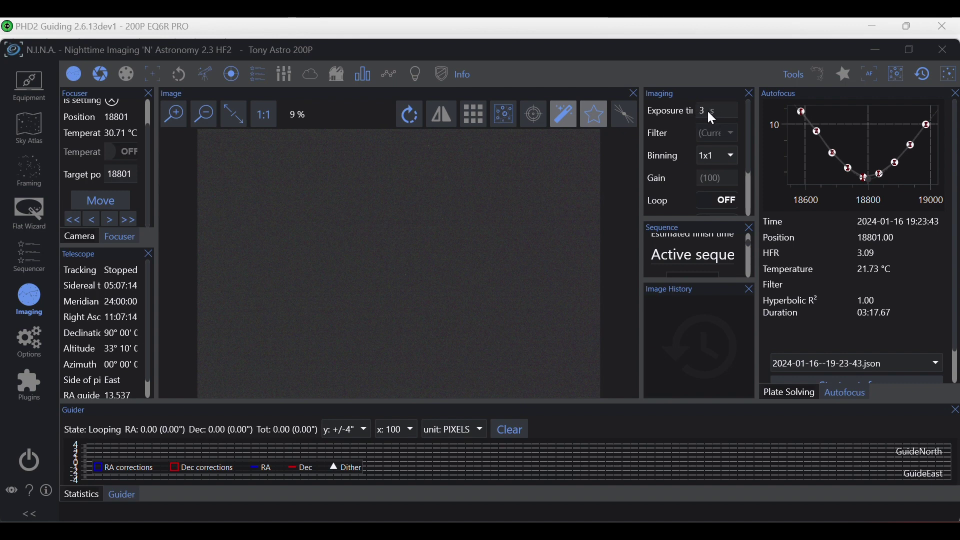
pyautogui.scroll(-3, 690, 120)
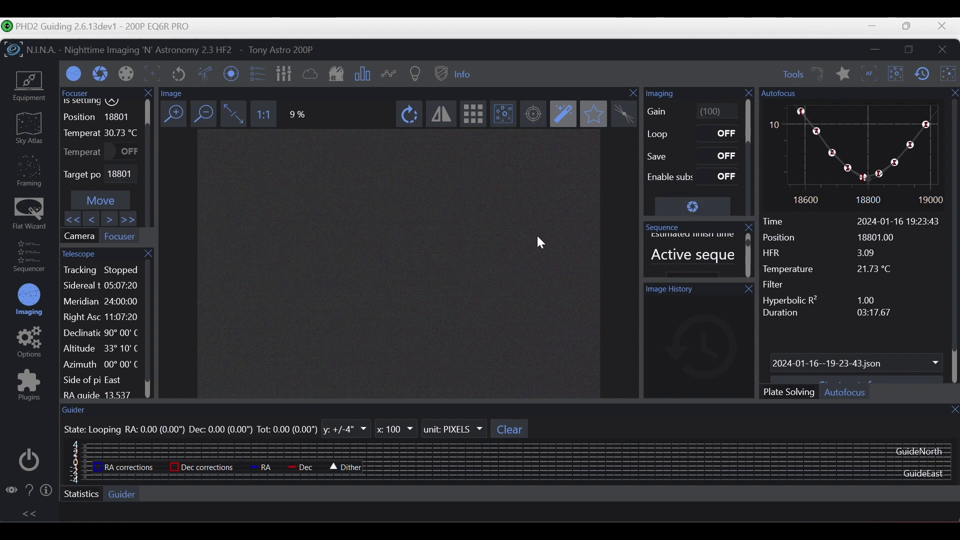
pyautogui.scroll(3, 688, 157)
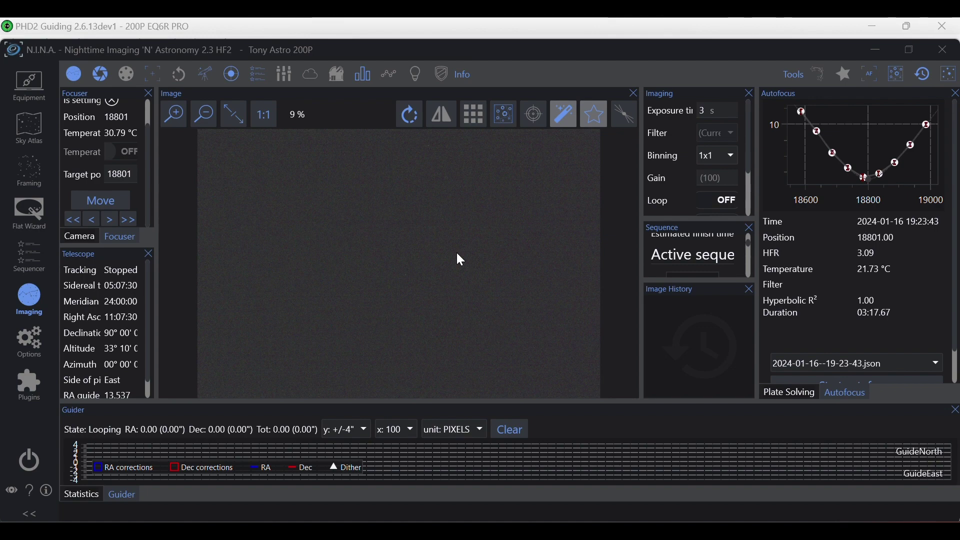
pyautogui.click(32, 136)
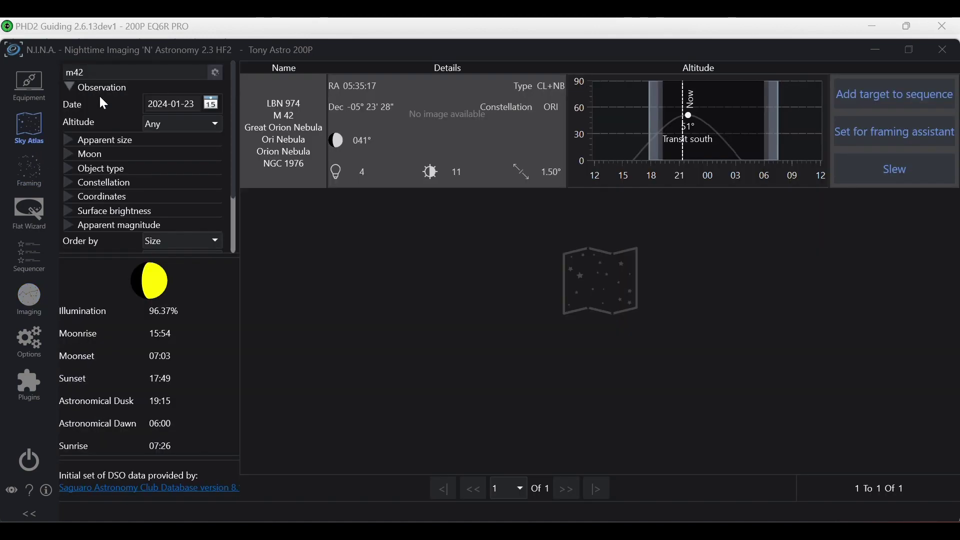
# Send the M42 result to the framing assistant, centred at RA 05:35:17, Dec -05° 23' 28"
pyautogui.click(112, 67)
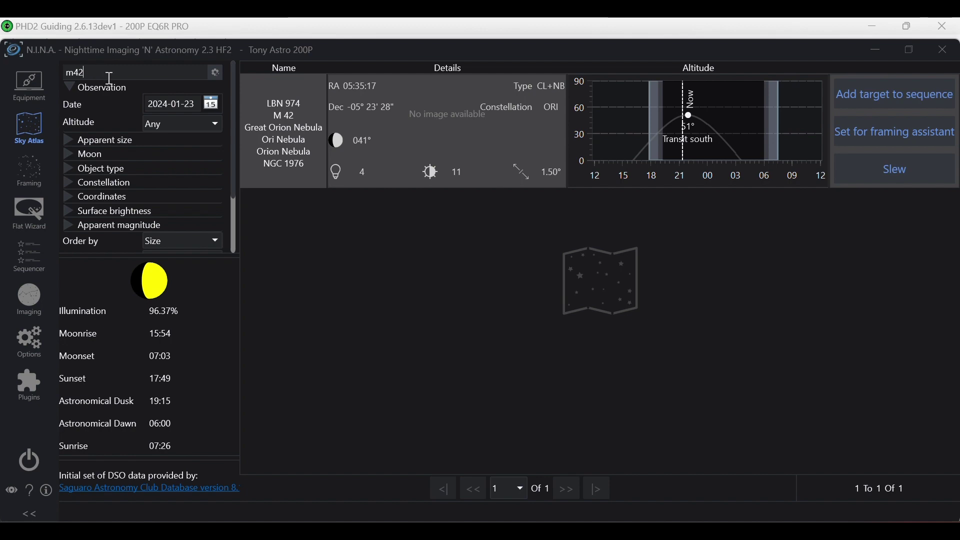
pyautogui.click(848, 132)
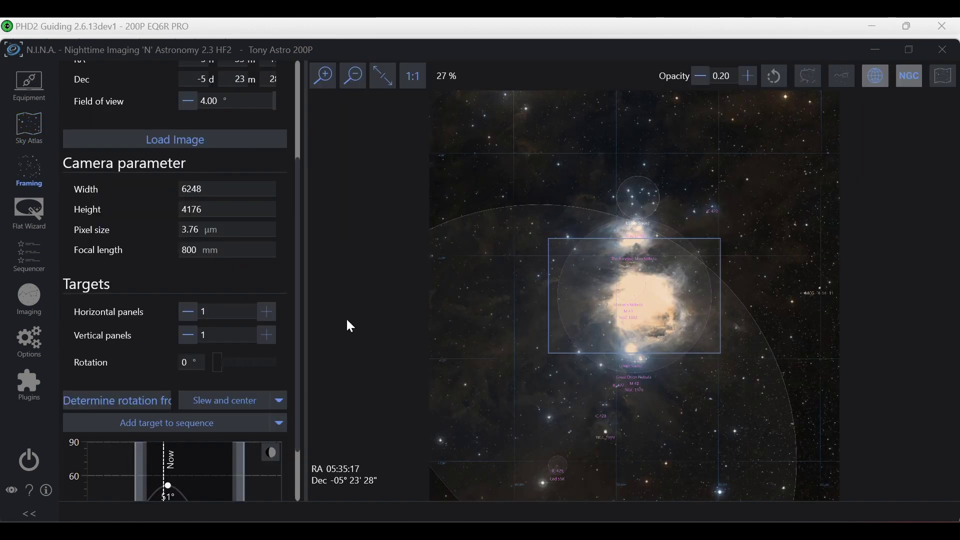
pyautogui.click(280, 399)
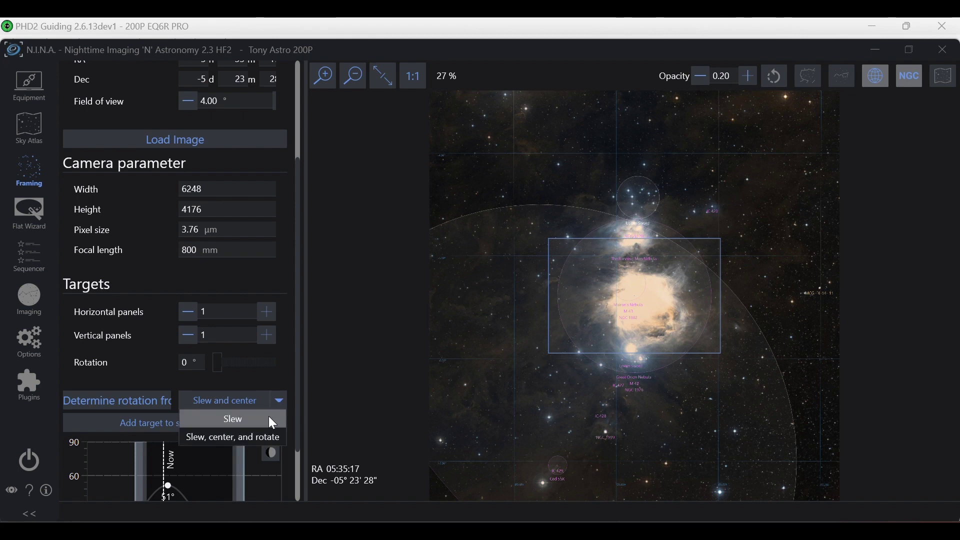
pyautogui.click(269, 374)
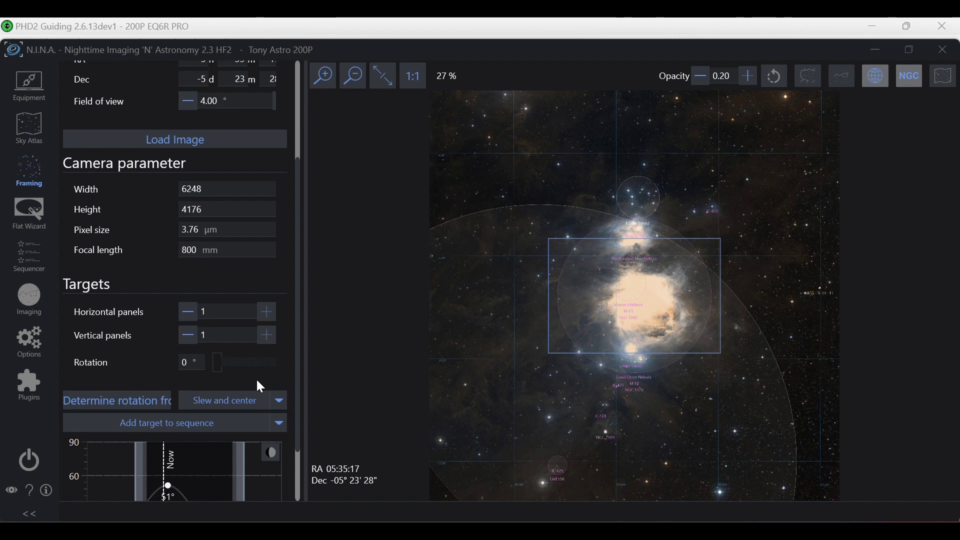
# Disconnect ASI Camera (1) on the Equipment > Camera page, confirming the prompt
pyautogui.click(30, 80)
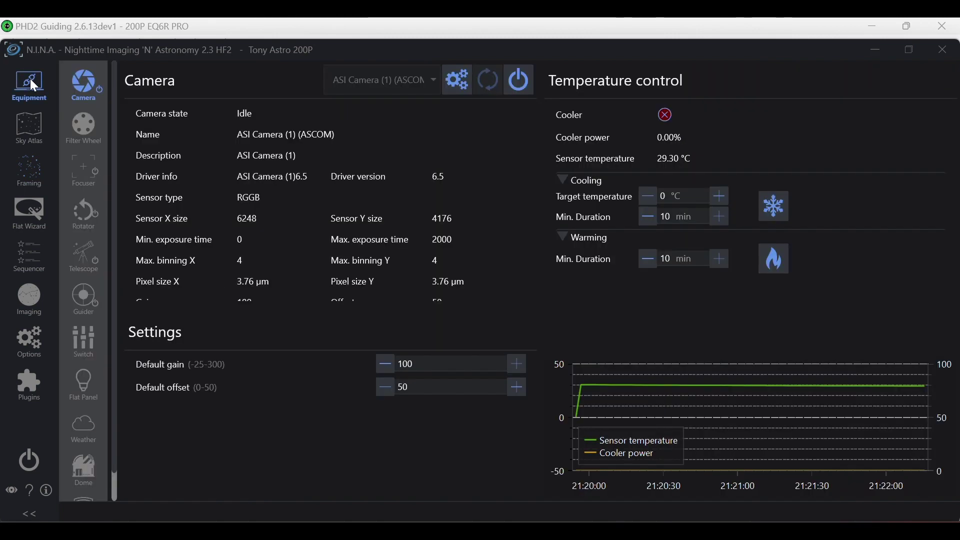
pyautogui.click(518, 88)
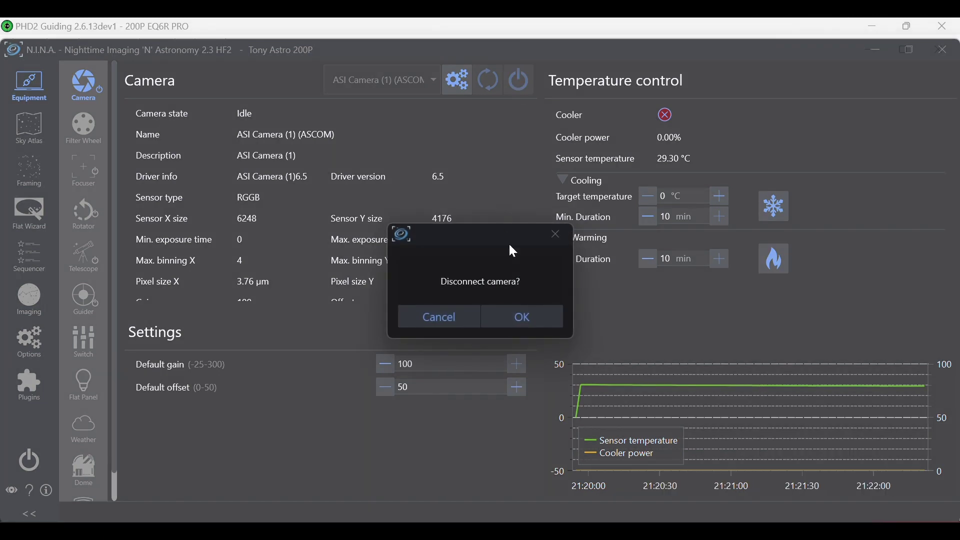
pyautogui.click(519, 317)
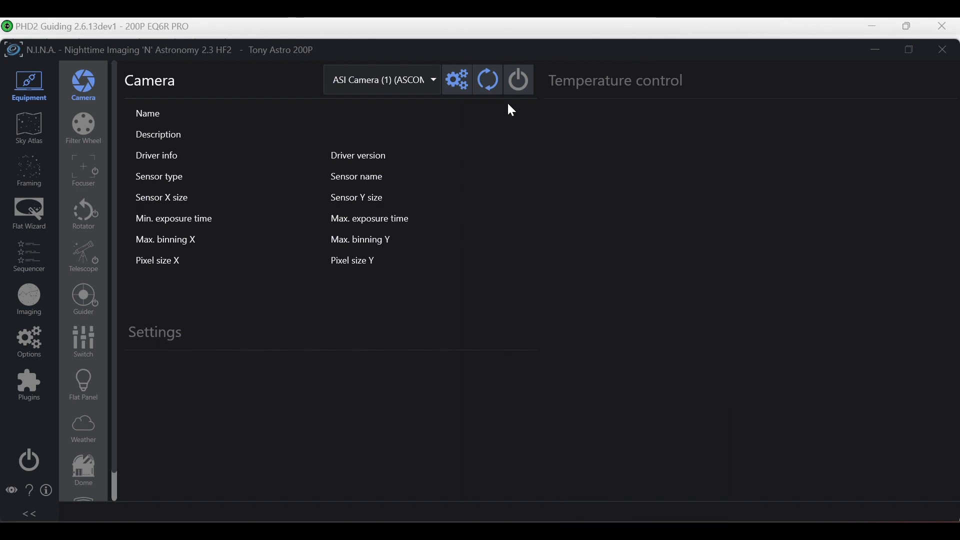
# Switch to SharpCap Pro and open the ZWO ASI2600MC Pro camera
pyautogui.hotkey('alt', 'Tab')
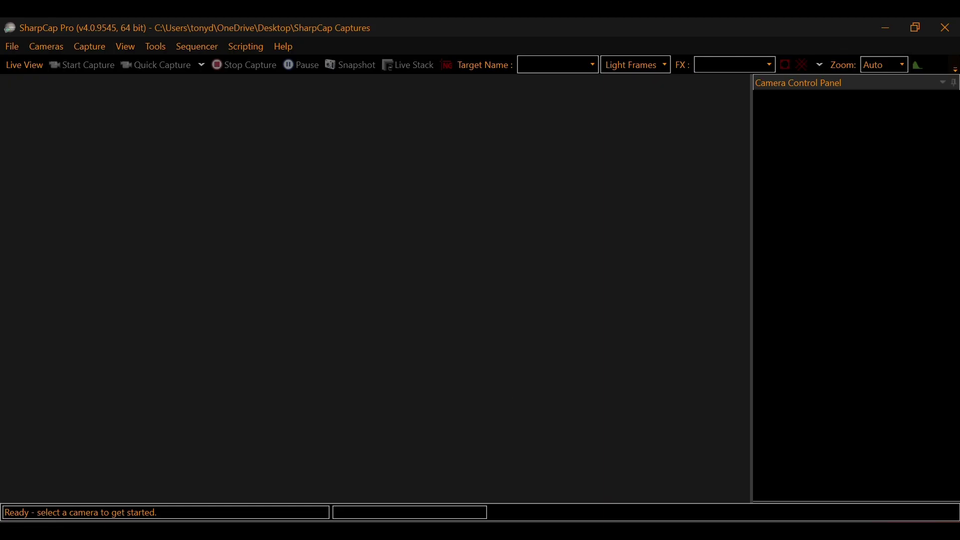
pyautogui.click(45, 50)
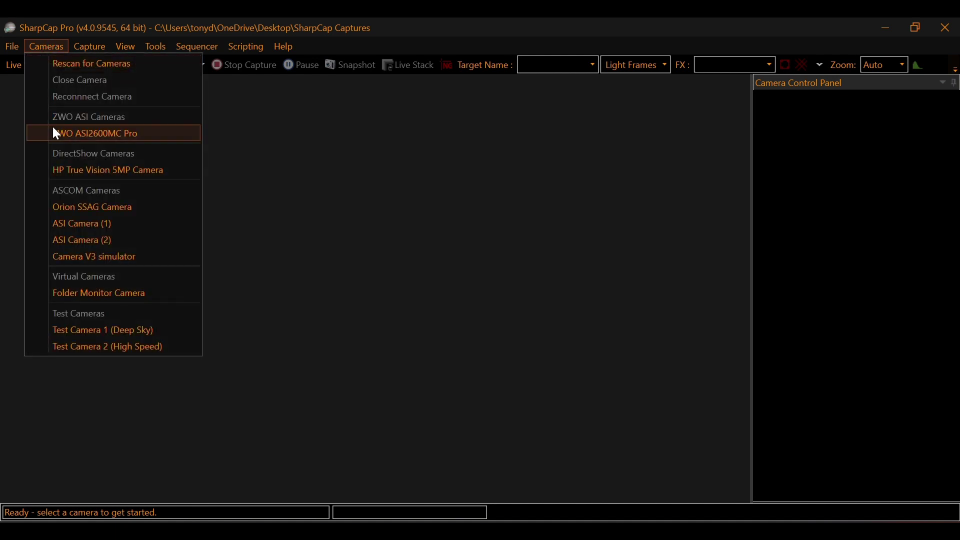
pyautogui.click(107, 131)
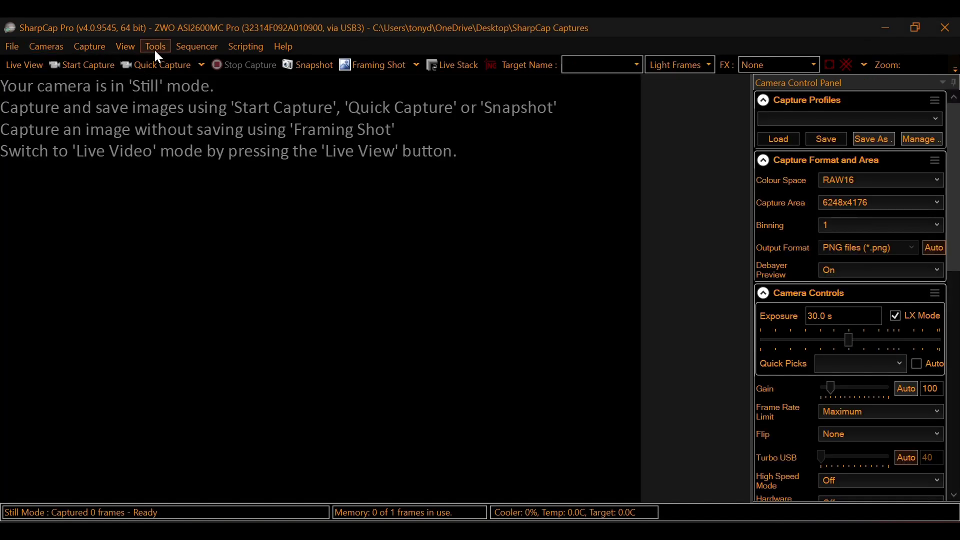
pyautogui.click(154, 46)
pyautogui.click(182, 68)
# Close the Smart Histogram and the ZWO camera, then return to N.I.N.A
pyautogui.click(15, 361)
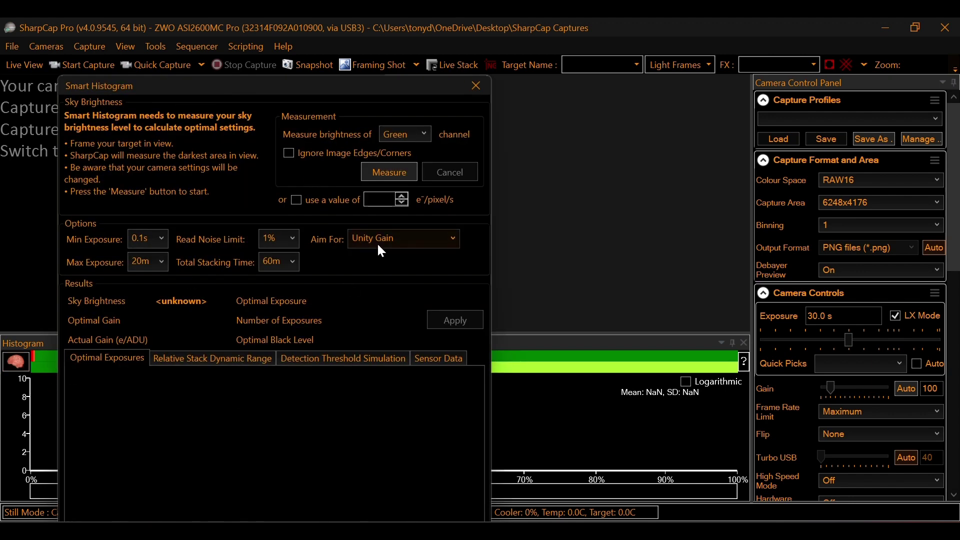
pyautogui.click(476, 85)
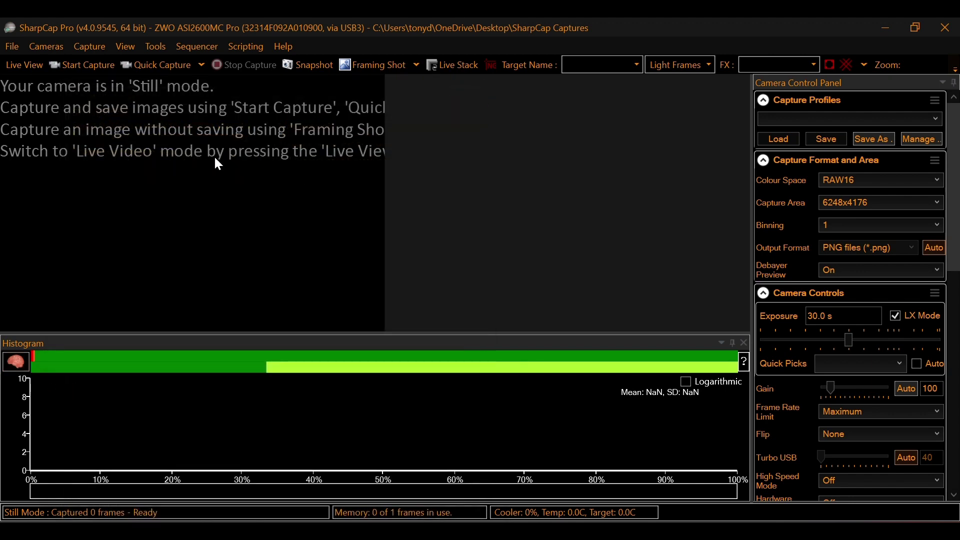
pyautogui.click(53, 46)
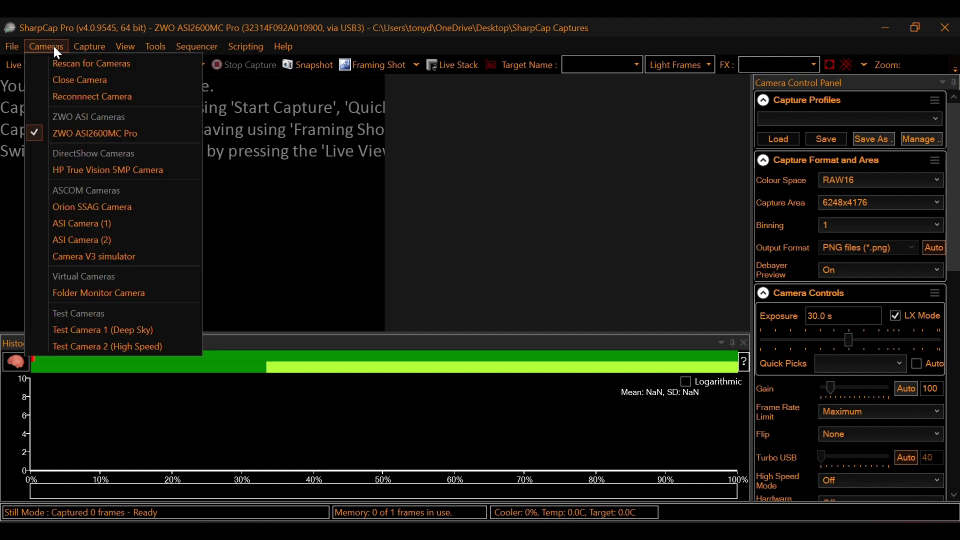
pyautogui.click(59, 74)
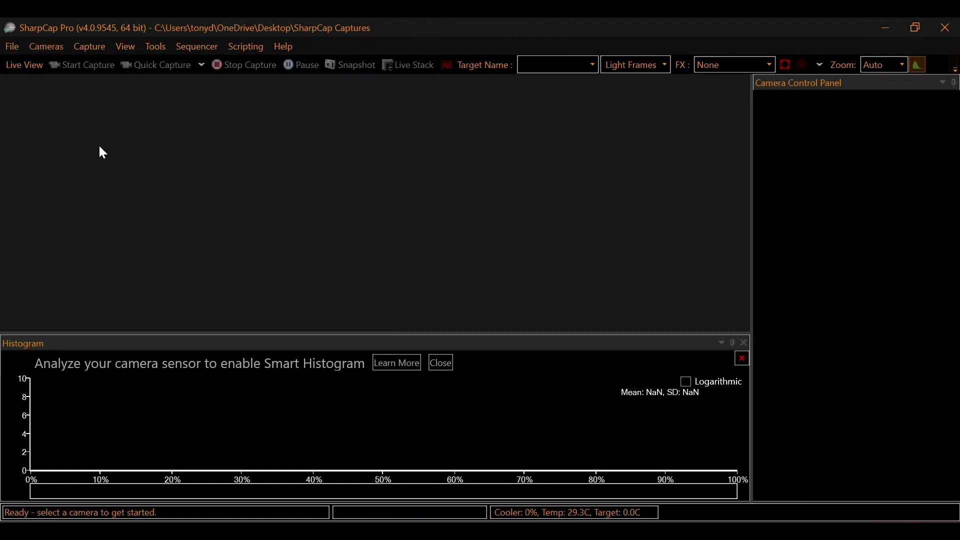
pyautogui.hotkey('alt', 'Tab')
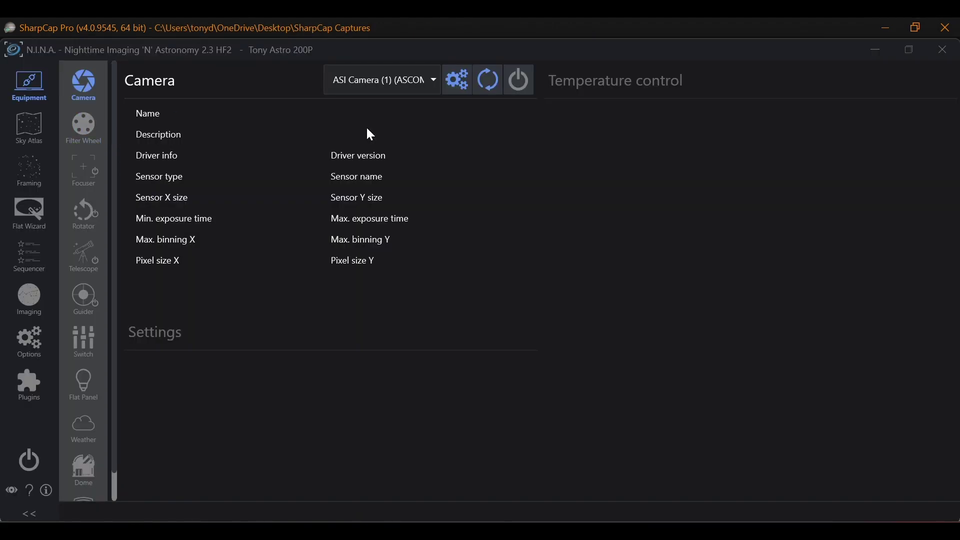
# Reconnect ASI Camera (1), then switch over to PHD2 Guiding
pyautogui.click(519, 82)
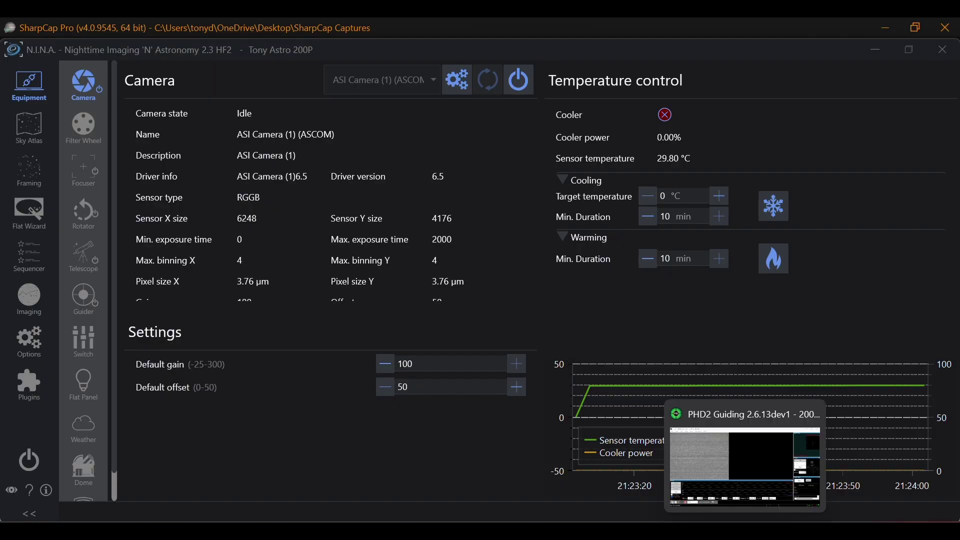
pyautogui.hotkey('alt', 'Tab')
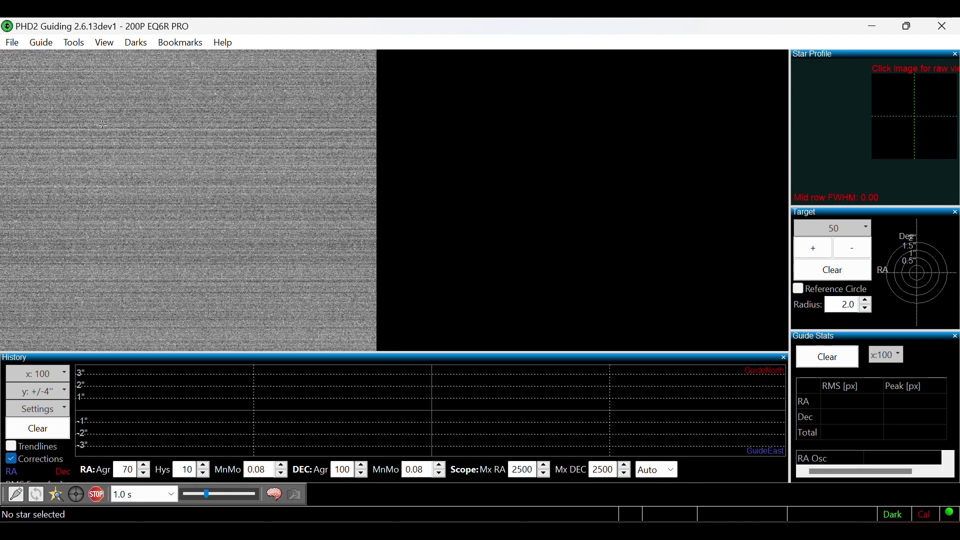
# Review the Calibration Assistant's declination 0 location, close it, and return to N.I.N.A
pyautogui.click(74, 43)
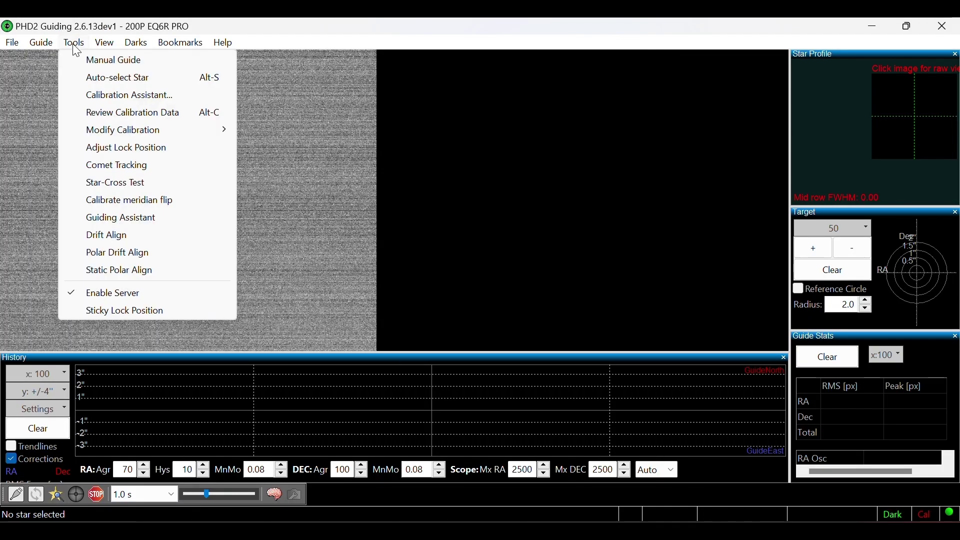
pyautogui.click(103, 95)
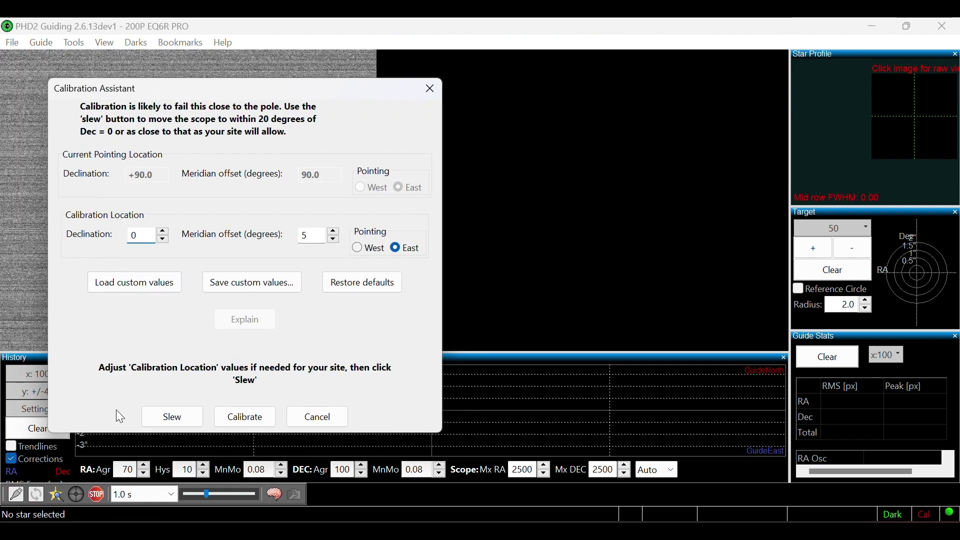
pyautogui.moveTo(195, 93); pyautogui.dragTo(547, 136)
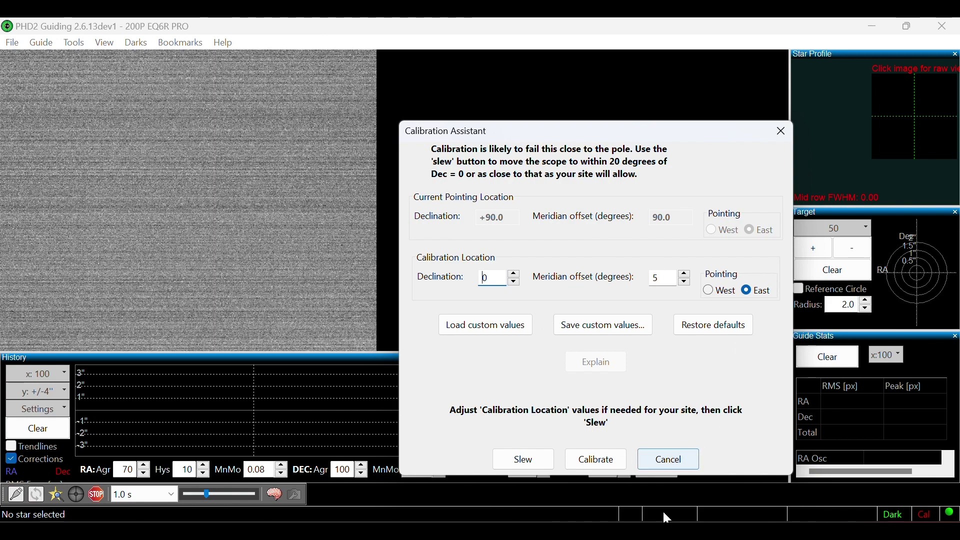
pyautogui.hotkey('alt', 'Tab')
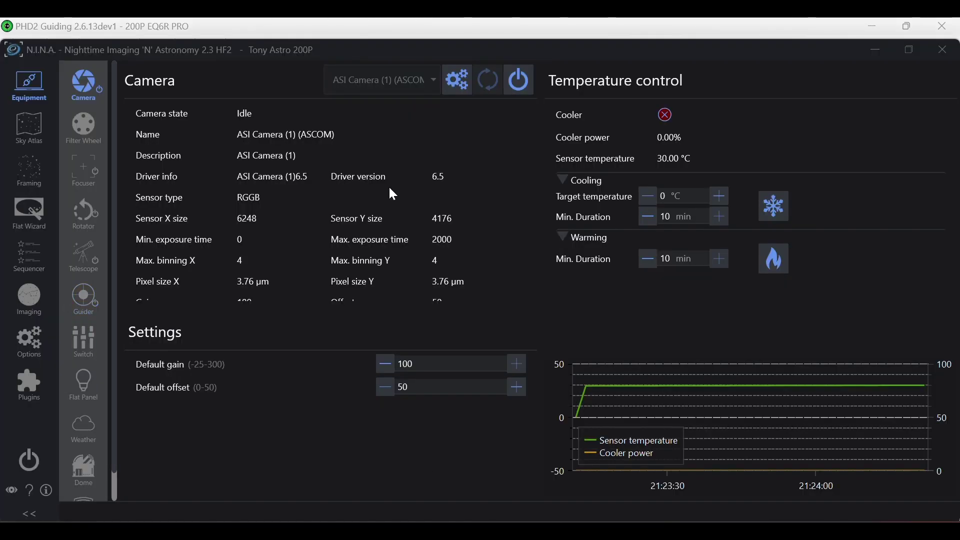
pyautogui.hotkey('alt', 'Tab')
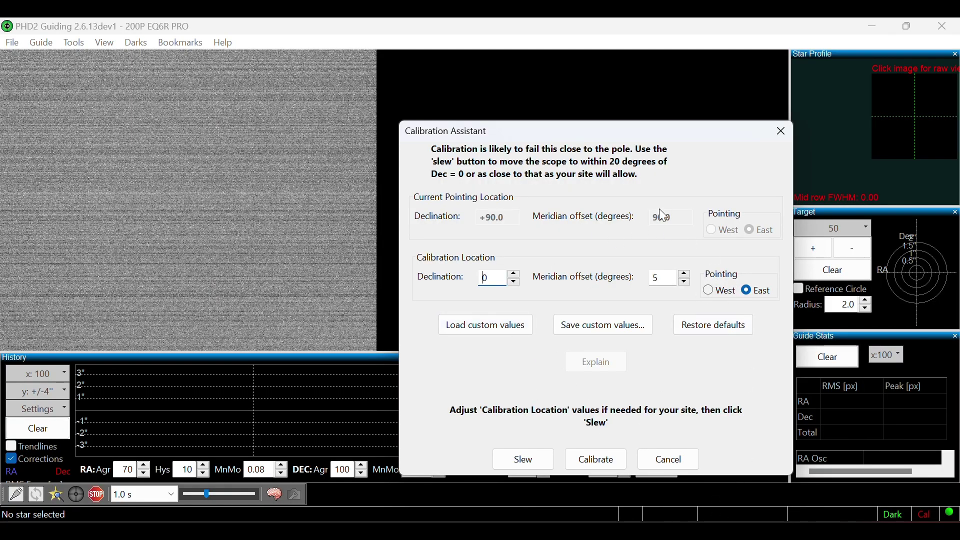
pyautogui.click(781, 131)
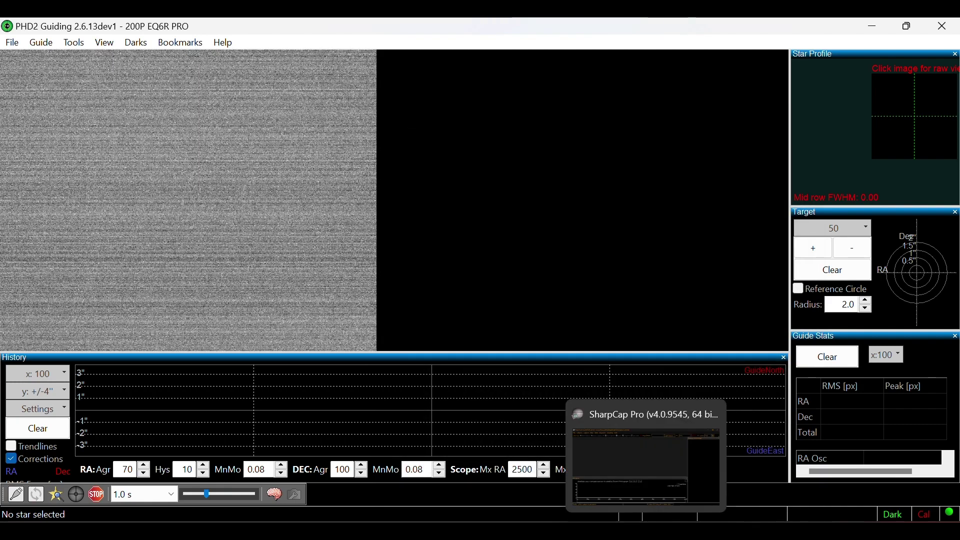
pyautogui.click(660, 530)
# View the last autofocus run at best focus 18801 on the Imaging screen, then open Framing
pyautogui.click(28, 297)
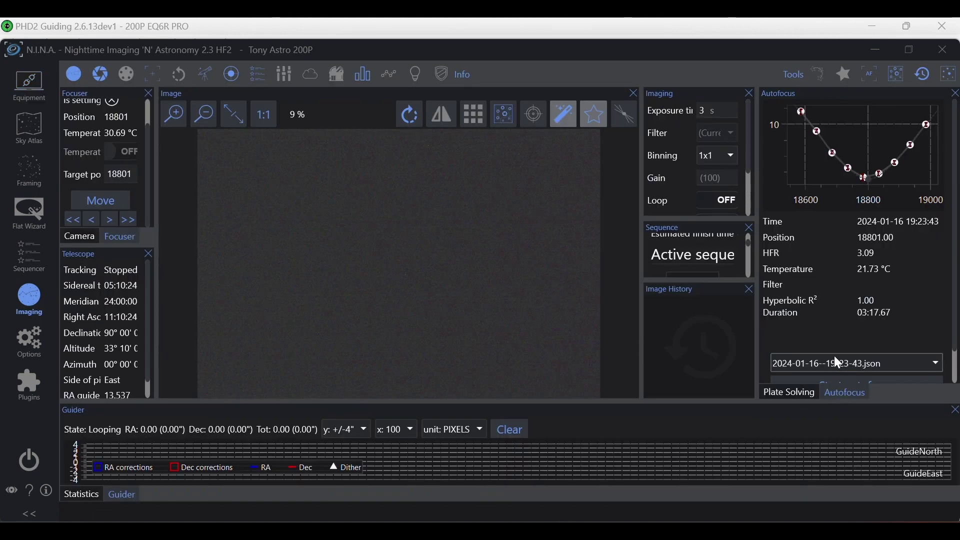
pyautogui.scroll(-2, 834, 356)
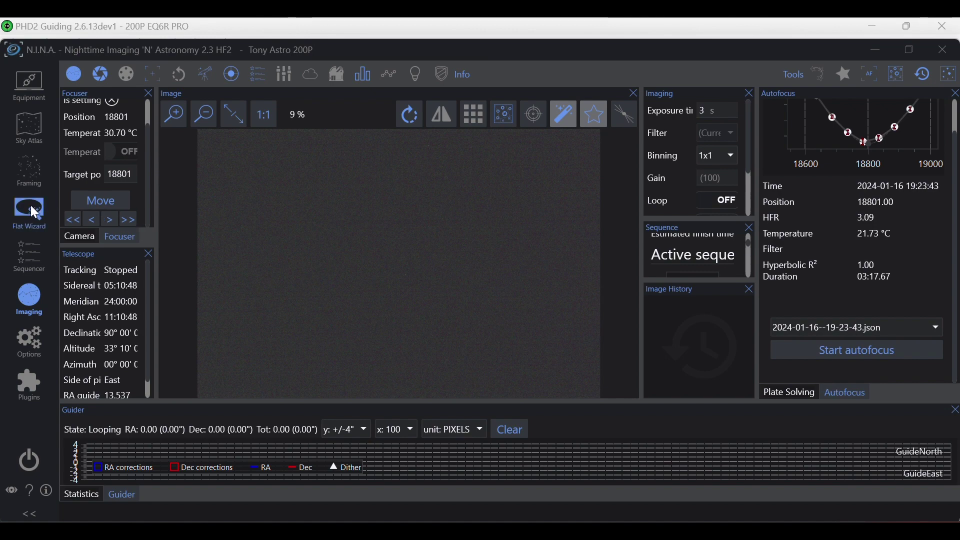
pyautogui.click(31, 182)
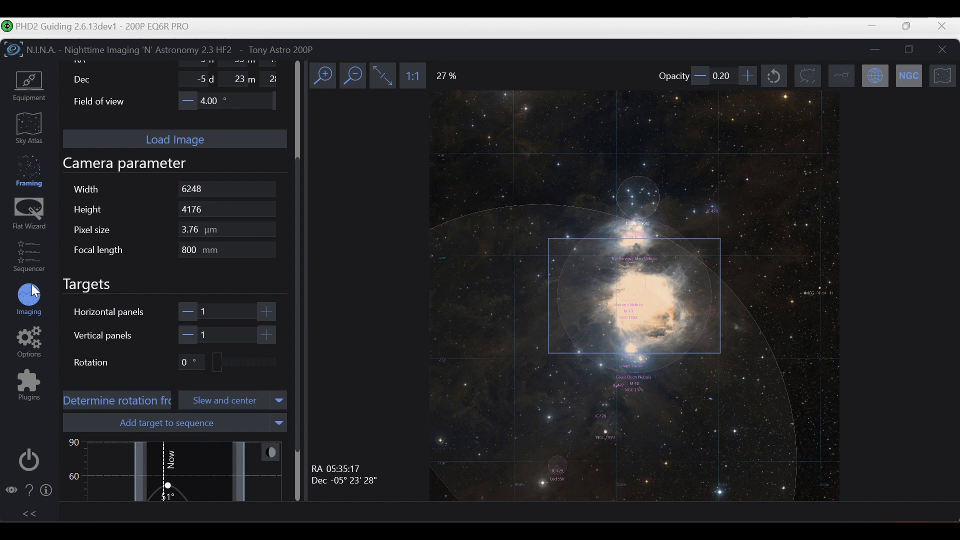
# View the M 42 sequence with its 1 s LIGHT row, then return to the Flat Wizard
pyautogui.click(30, 257)
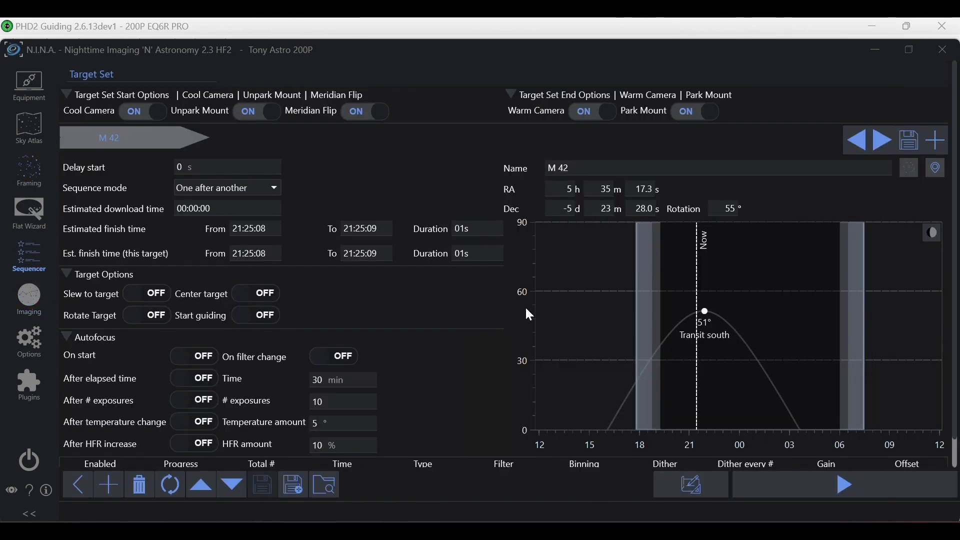
pyautogui.scroll(-1, 525, 306)
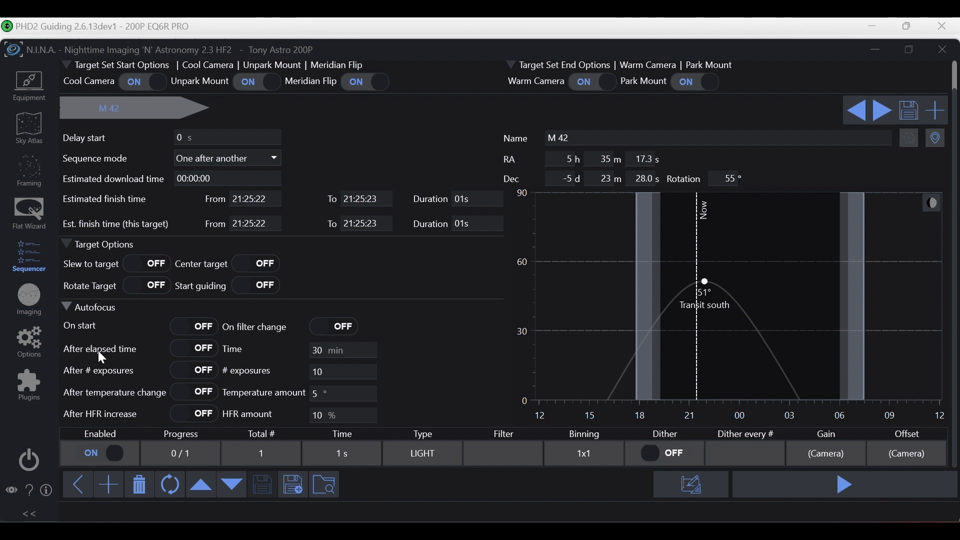
pyautogui.click(38, 223)
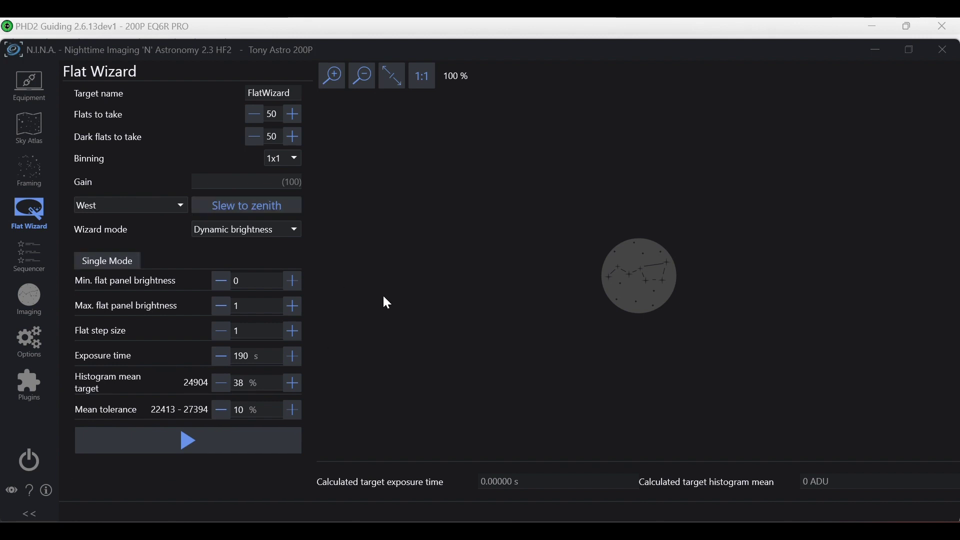
pyautogui.click(30, 256)
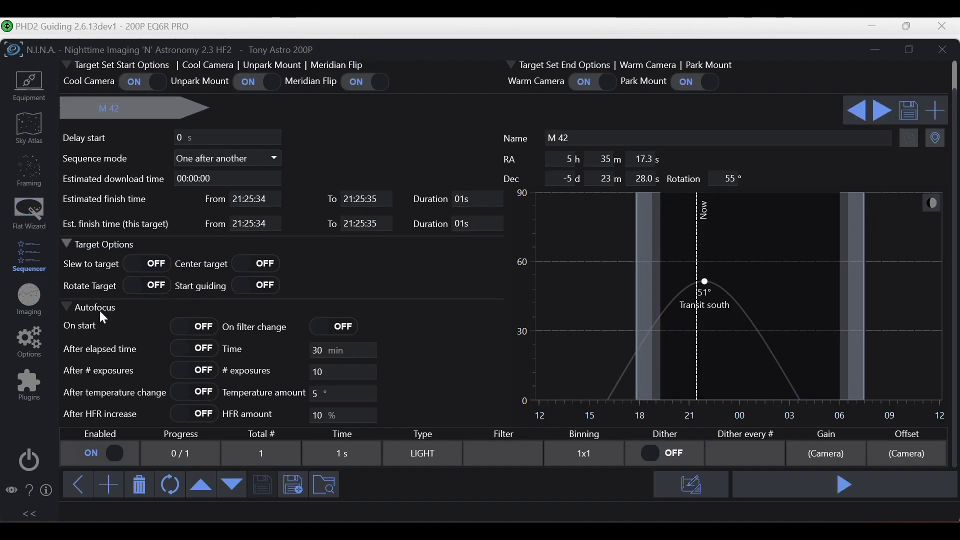